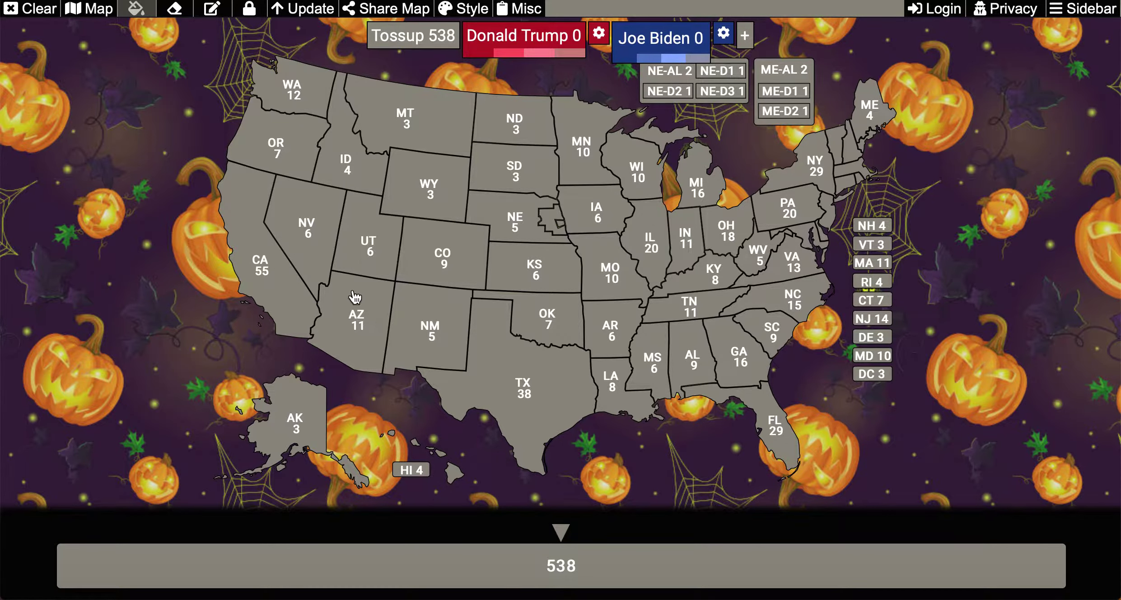
# Step: Assign Arizona, New Mexico, Colorado, Utah and Nevada to Donald Trump in the darkest red shade
pyautogui.click(357, 334)
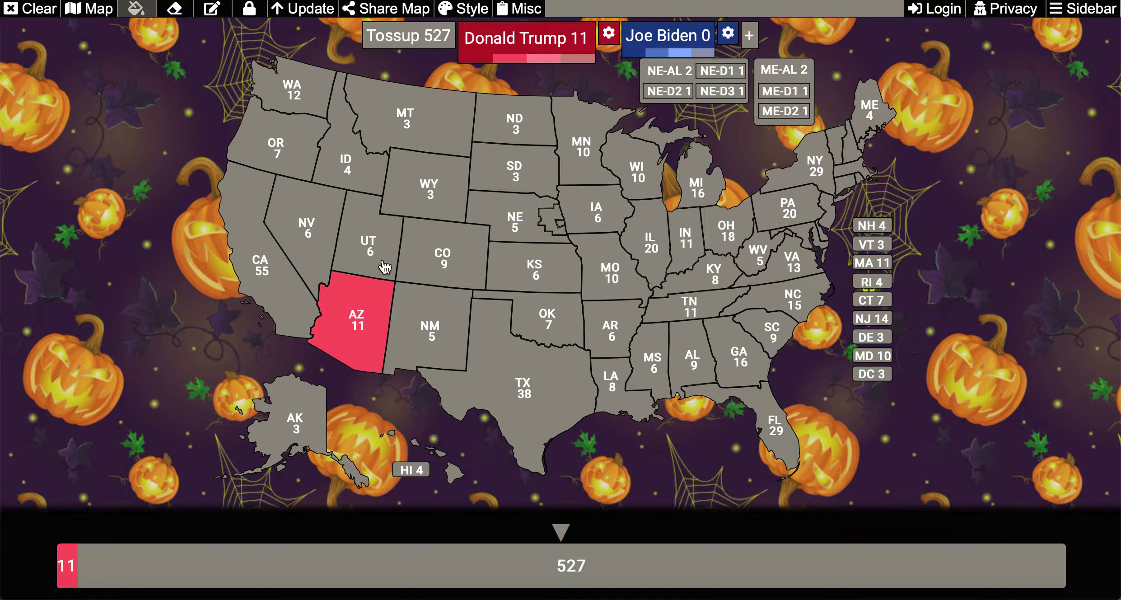
pyautogui.click(342, 344)
pyautogui.click(342, 344)
pyautogui.click(350, 342)
pyautogui.click(427, 331)
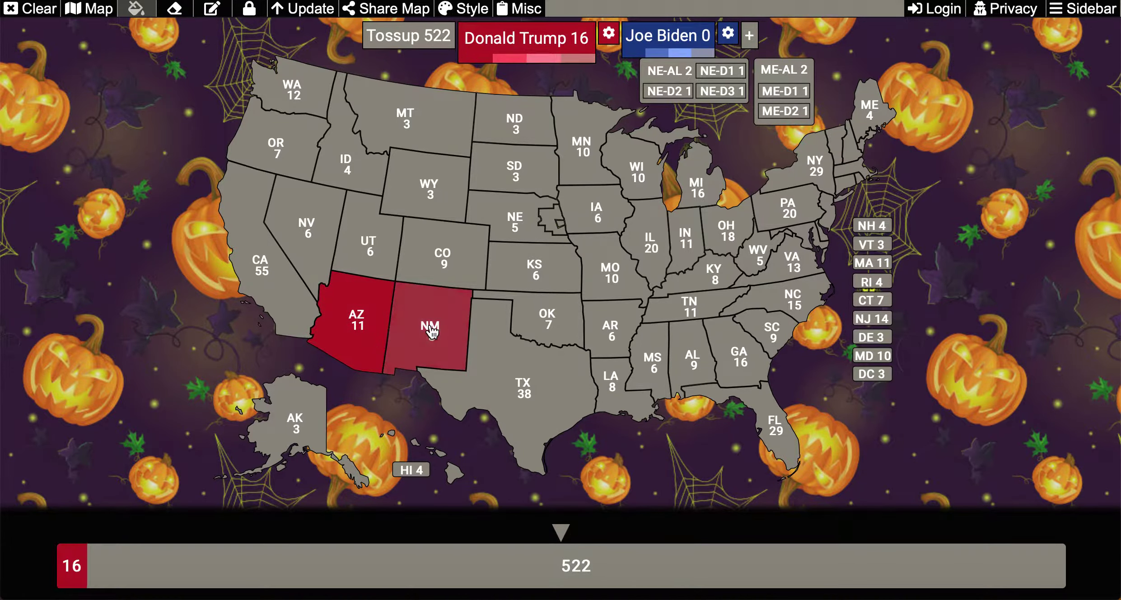
pyautogui.click(442, 251)
pyautogui.click(368, 245)
pyautogui.click(316, 225)
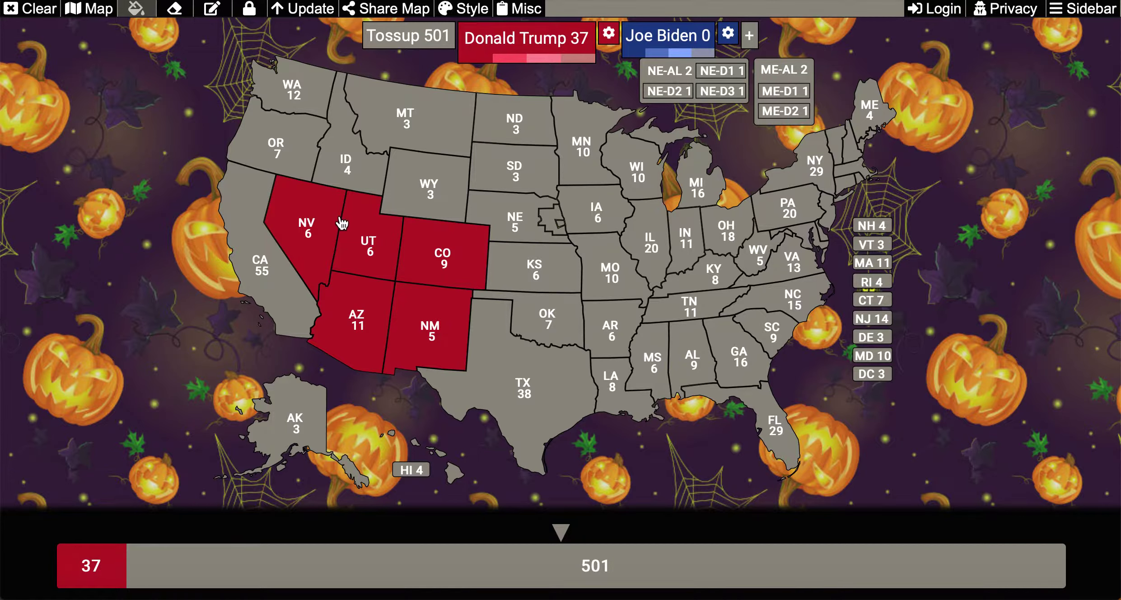
# Step: Assign Oregon, Idaho, Wyoming, Montana and North Dakota to Donald Trump
pyautogui.click(296, 165)
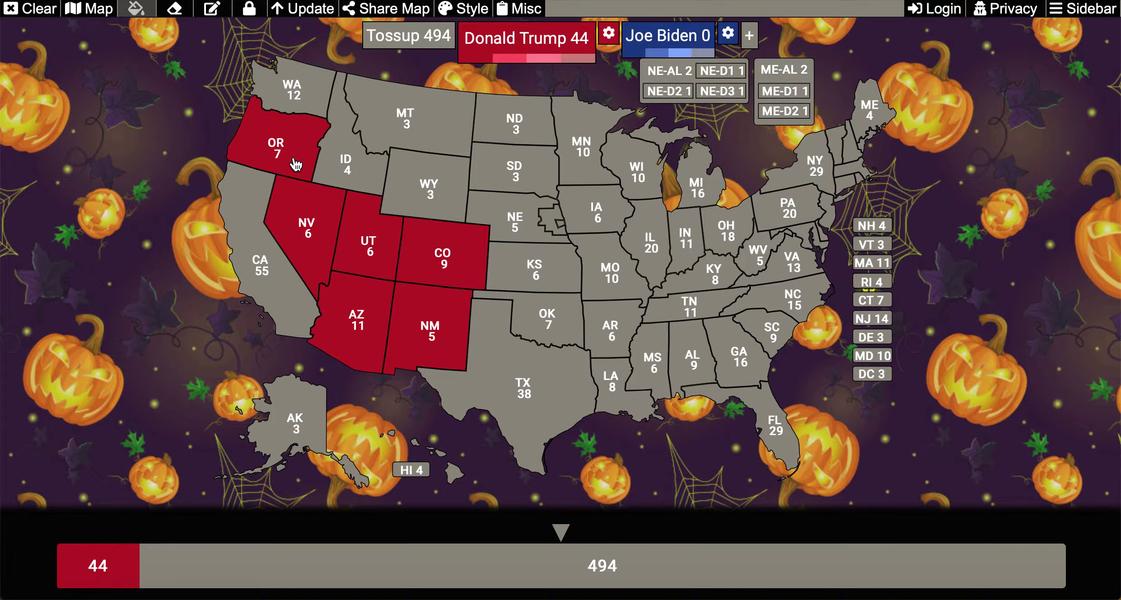
pyautogui.click(361, 172)
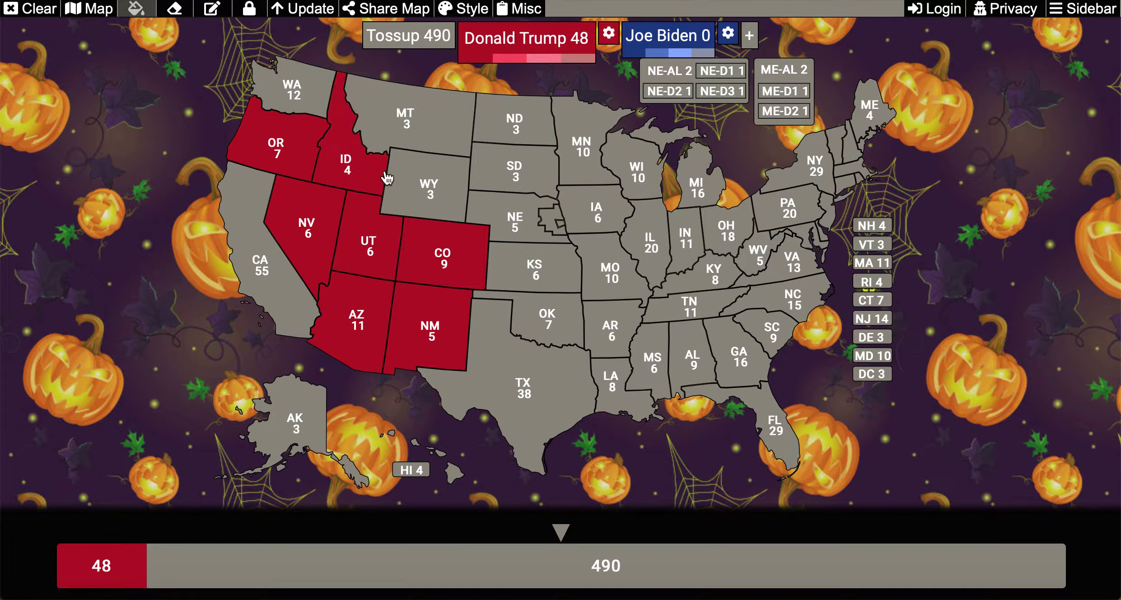
pyautogui.click(424, 195)
pyautogui.click(422, 125)
pyautogui.click(522, 128)
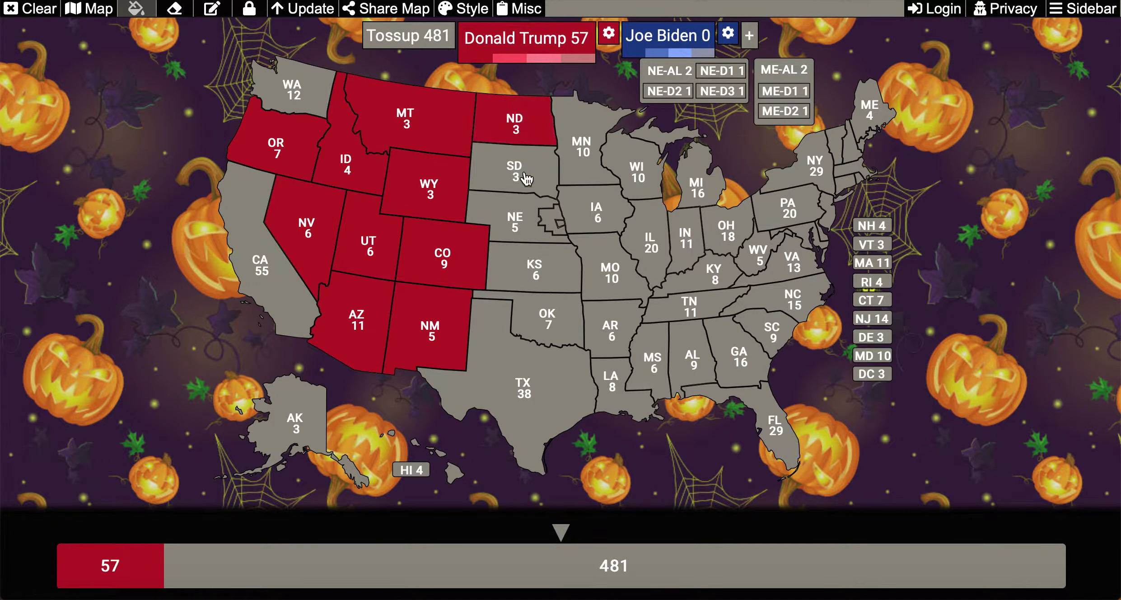
# Step: Assign South Dakota, all of Nebraska, Kansas, Oklahoma and Texas to Donald Trump
pyautogui.click(525, 177)
pyautogui.click(519, 233)
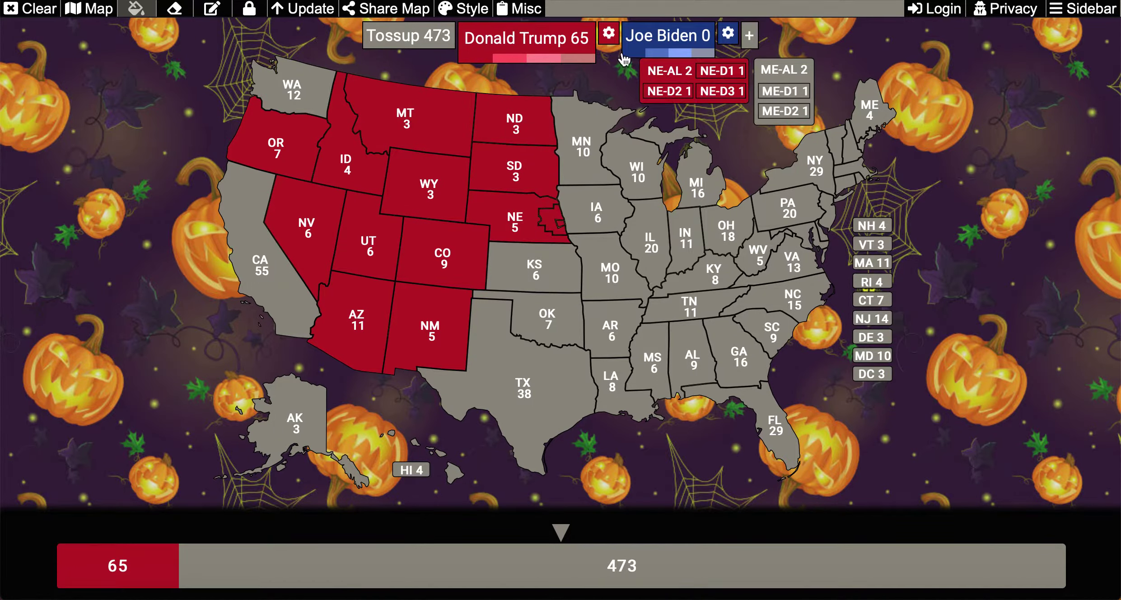
pyautogui.click(570, 277)
pyautogui.click(553, 324)
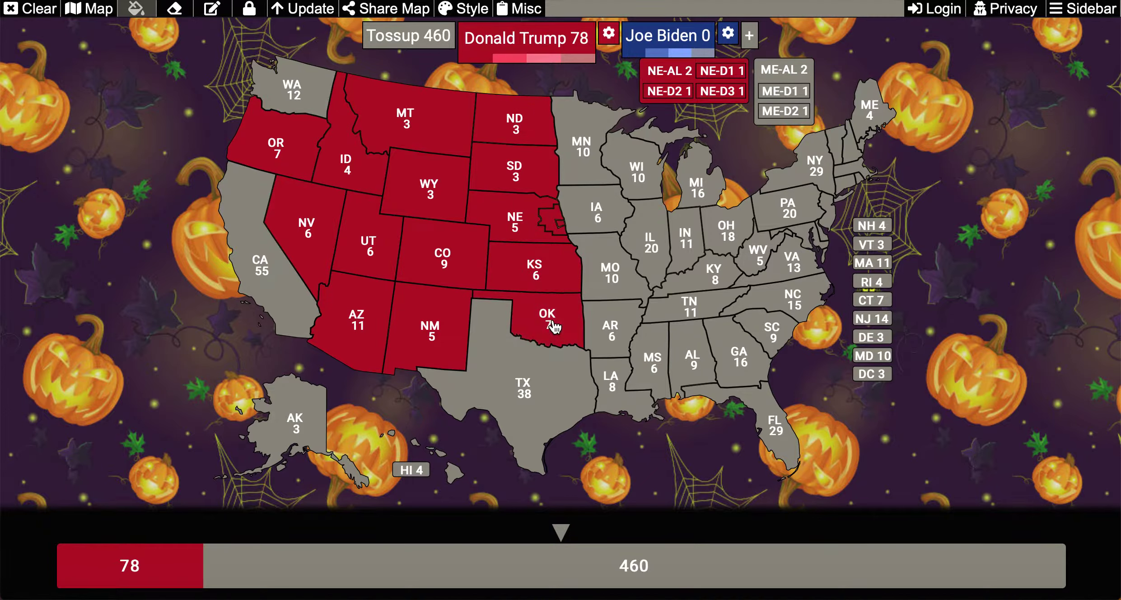
pyautogui.click(531, 423)
# Step: Assign Louisiana, Mississippi, Alabama, Florida, Georgia, South Carolina and North Carolina to Donald Trump
pyautogui.click(615, 390)
pyautogui.click(661, 360)
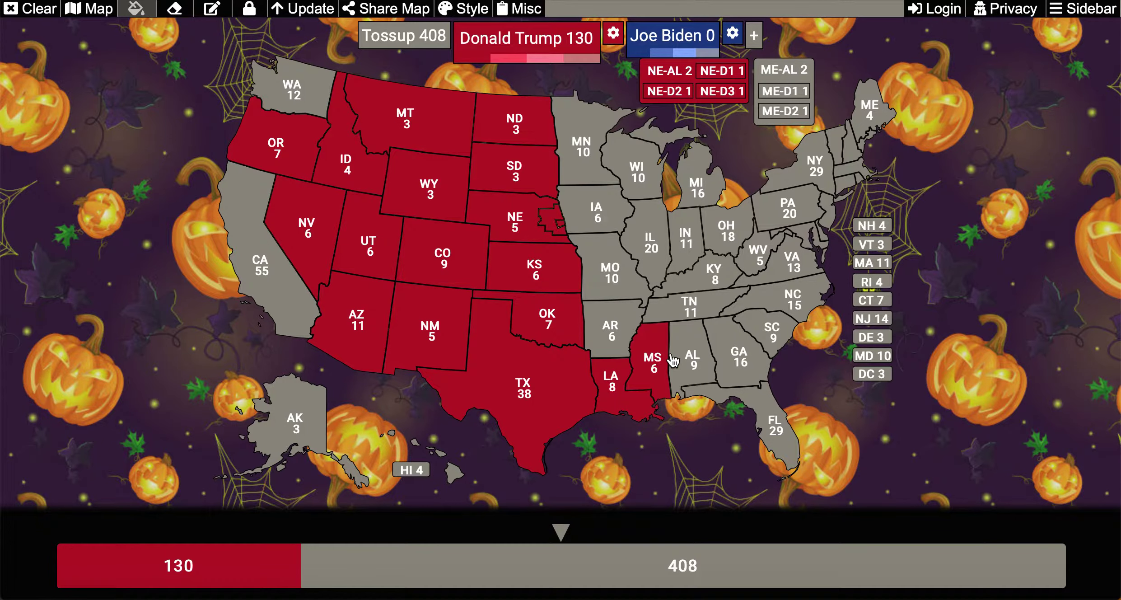
pyautogui.click(677, 360)
pyautogui.click(765, 427)
pyautogui.click(754, 375)
pyautogui.click(776, 312)
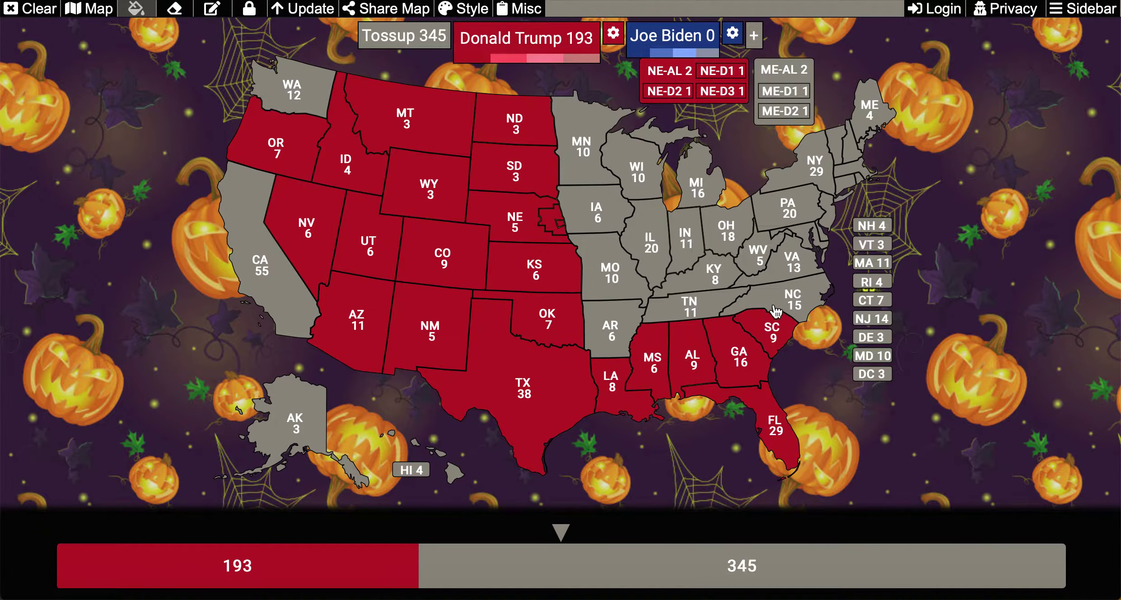
pyautogui.click(777, 303)
# Step: Assign Kentucky, Tennessee, Arkansas and Missouri to Donald Trump
pyautogui.click(697, 284)
pyautogui.click(695, 303)
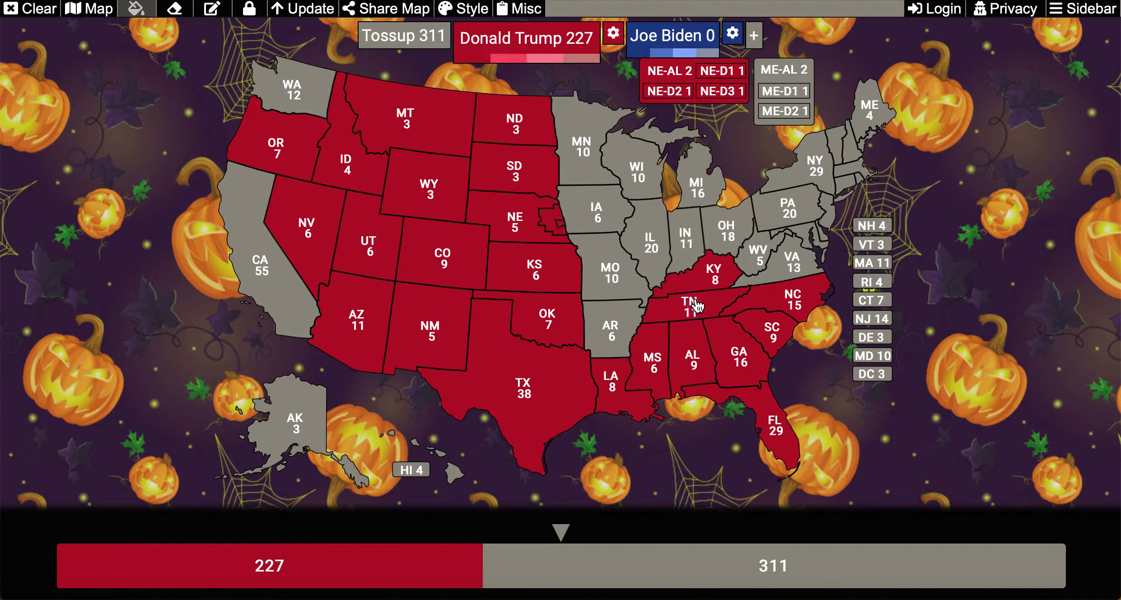
pyautogui.click(607, 334)
pyautogui.click(607, 274)
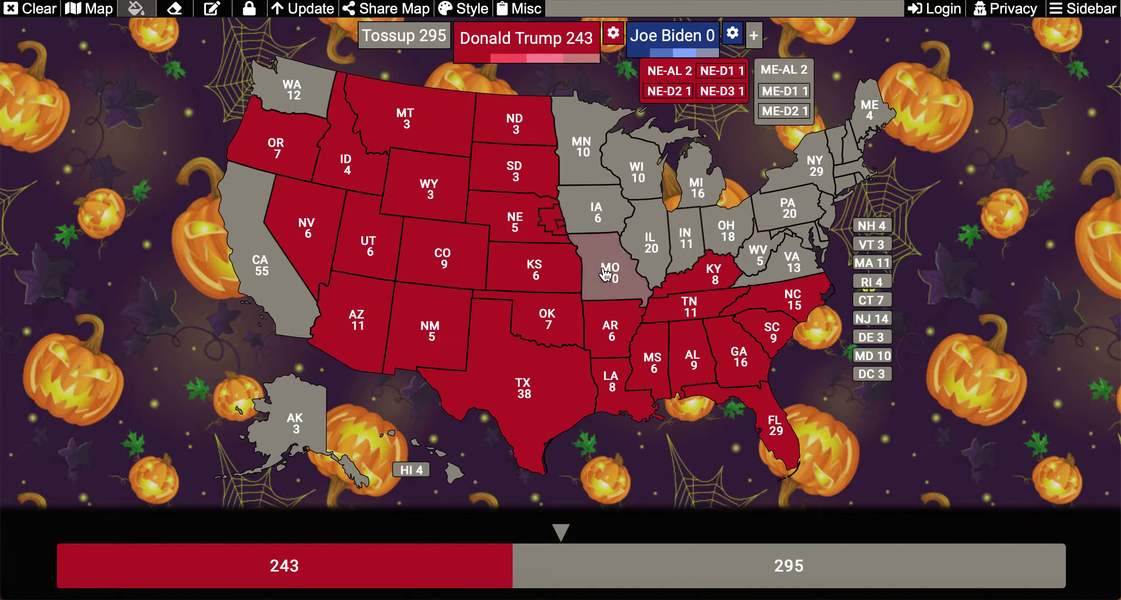
# Step: Assign Iowa, Minnesota, Wisconsin, Michigan, Indiana and Ohio to Donald Trump
pyautogui.click(595, 212)
pyautogui.click(579, 152)
pyautogui.click(638, 160)
pyautogui.click(699, 180)
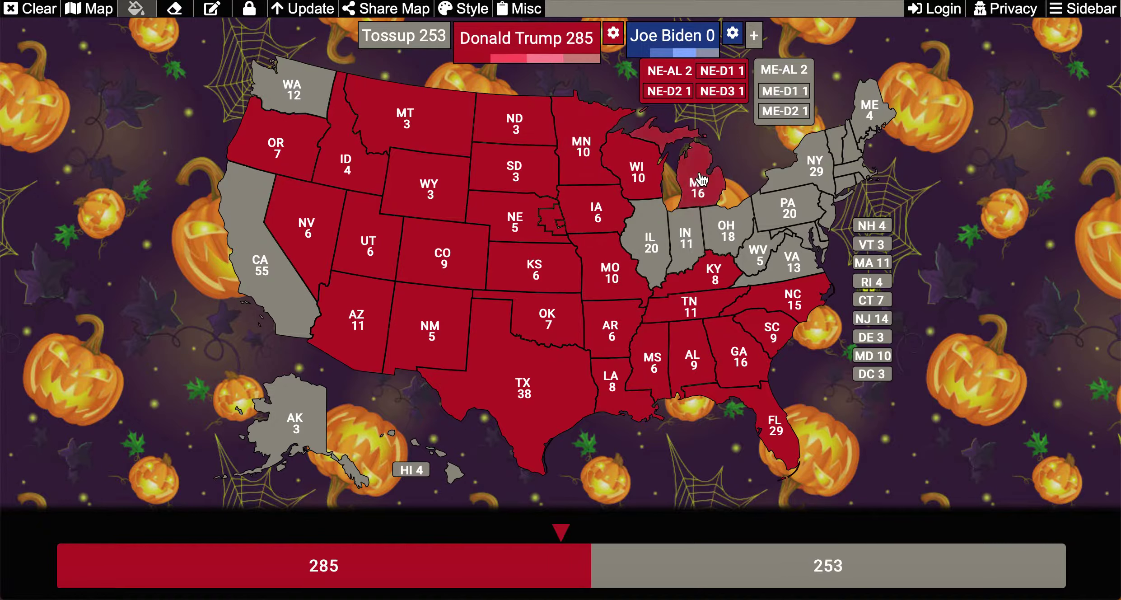
pyautogui.click(685, 238)
pyautogui.click(724, 231)
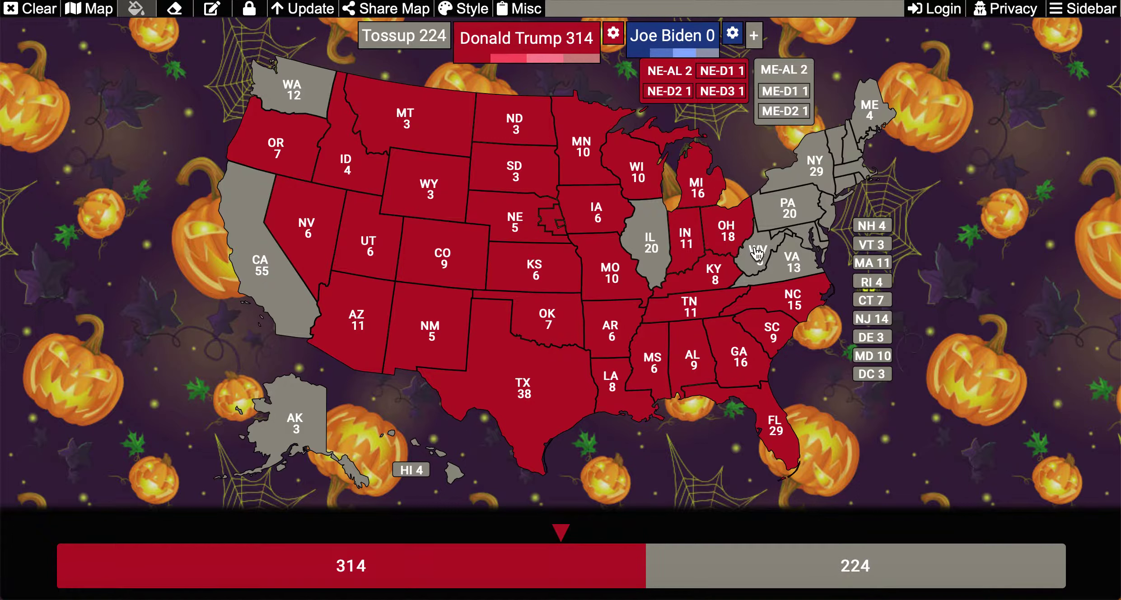
# Step: Assign West Virginia, Virginia, Maryland and Pennsylvania to Donald Trump
pyautogui.click(757, 255)
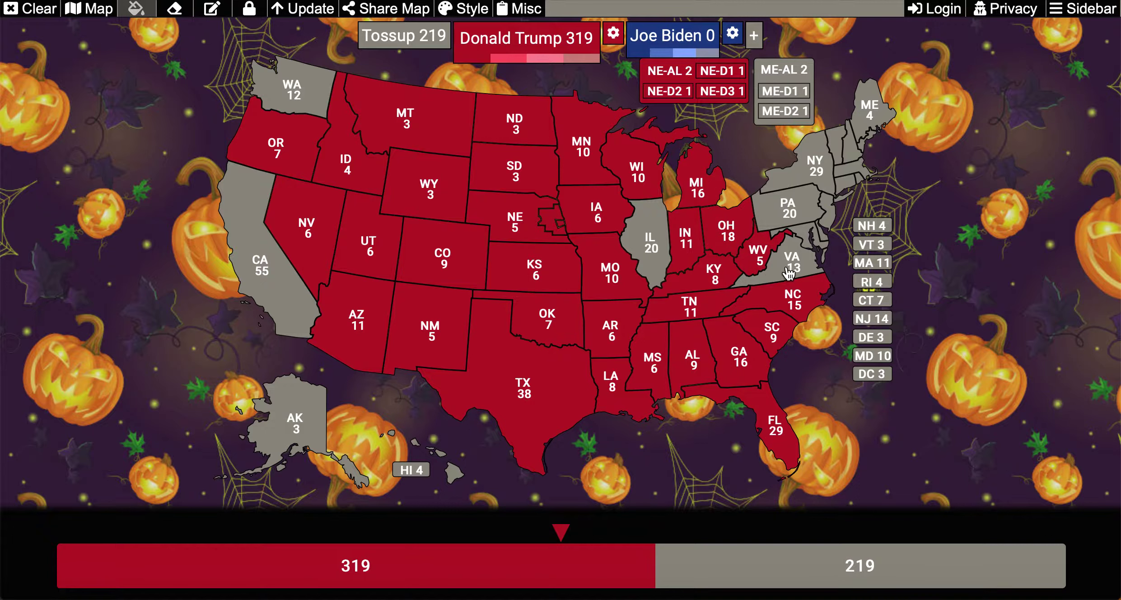
pyautogui.click(788, 272)
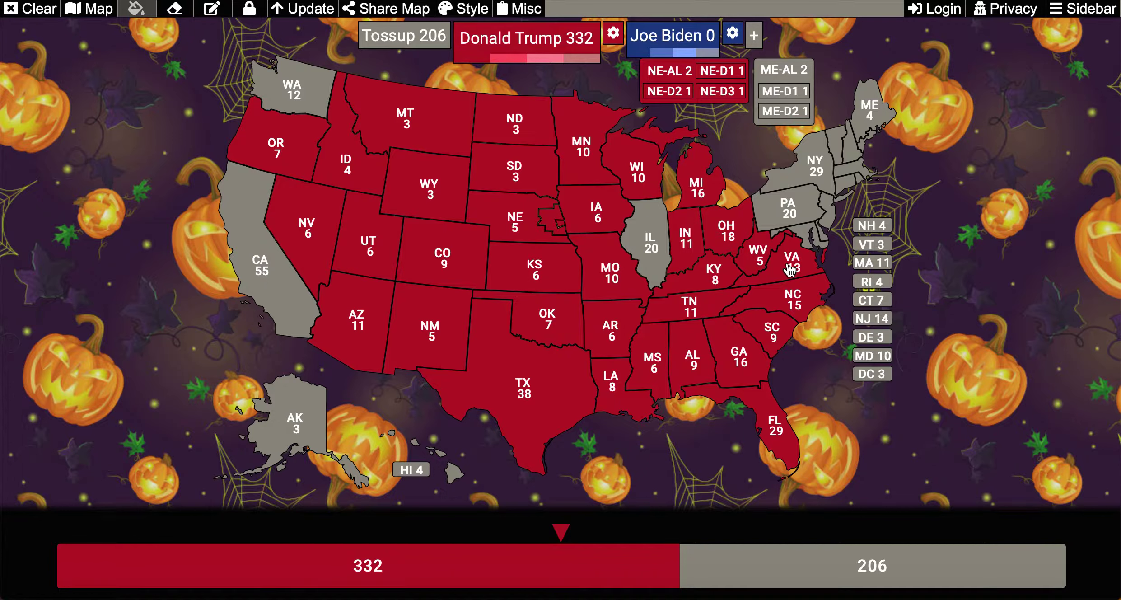
pyautogui.click(798, 237)
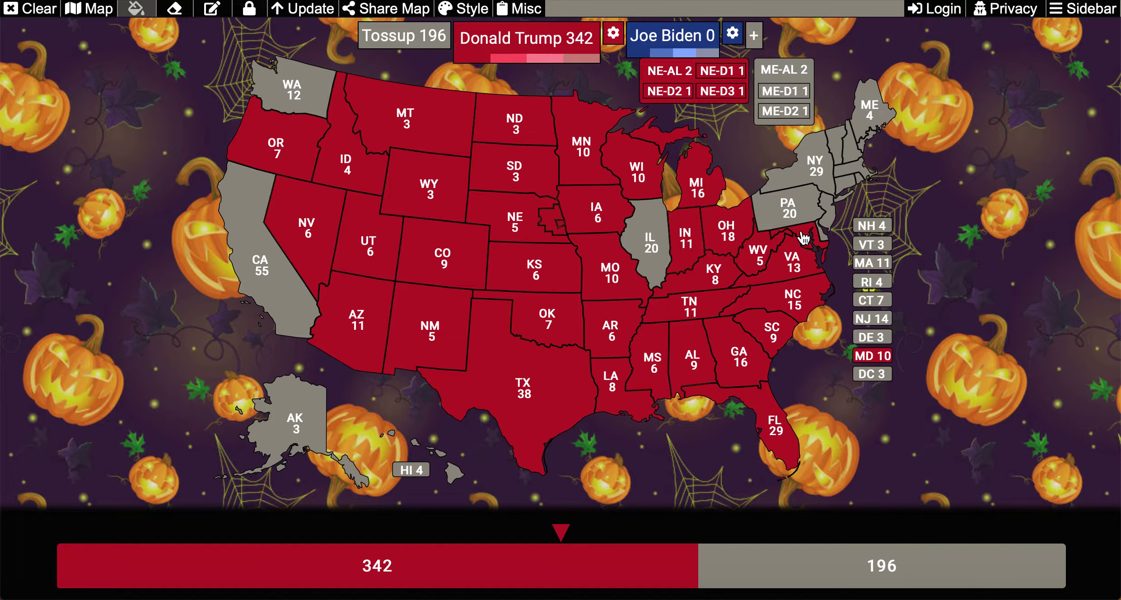
pyautogui.click(788, 208)
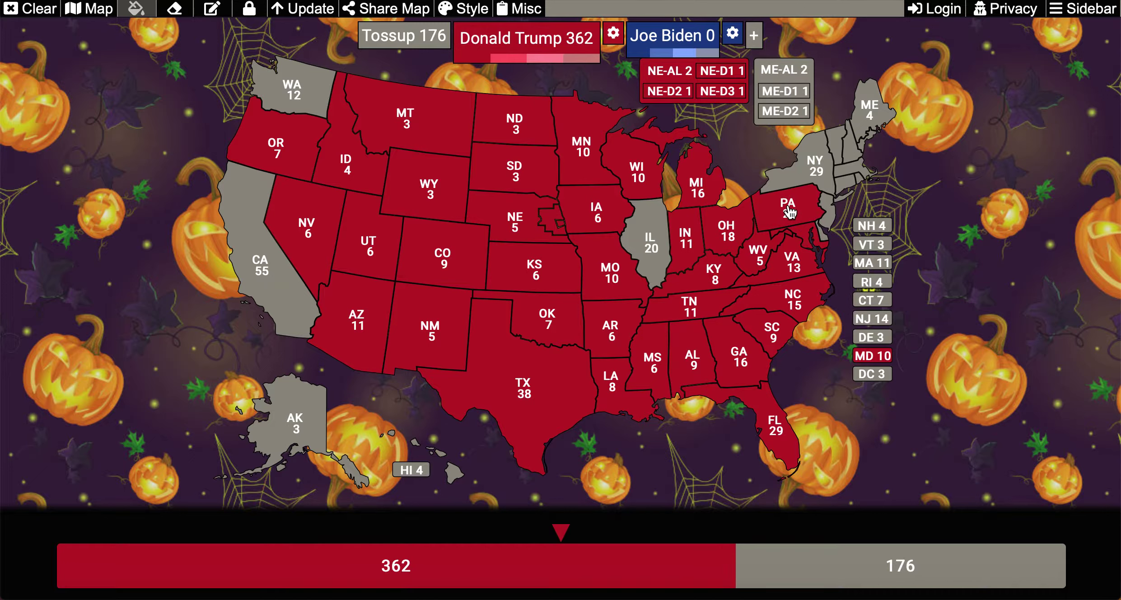
# Step: Assign New Hampshire, Maine's second district and Maine at-large to Donald Trump, leaving Rhode Island as a tossup
pyautogui.click(855, 157)
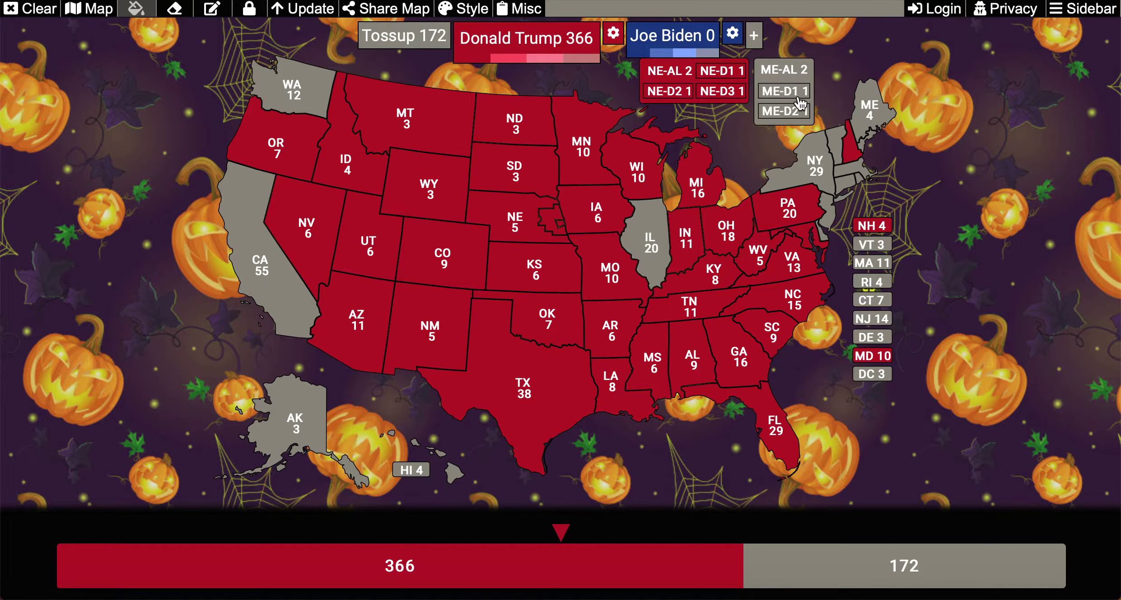
pyautogui.click(802, 116)
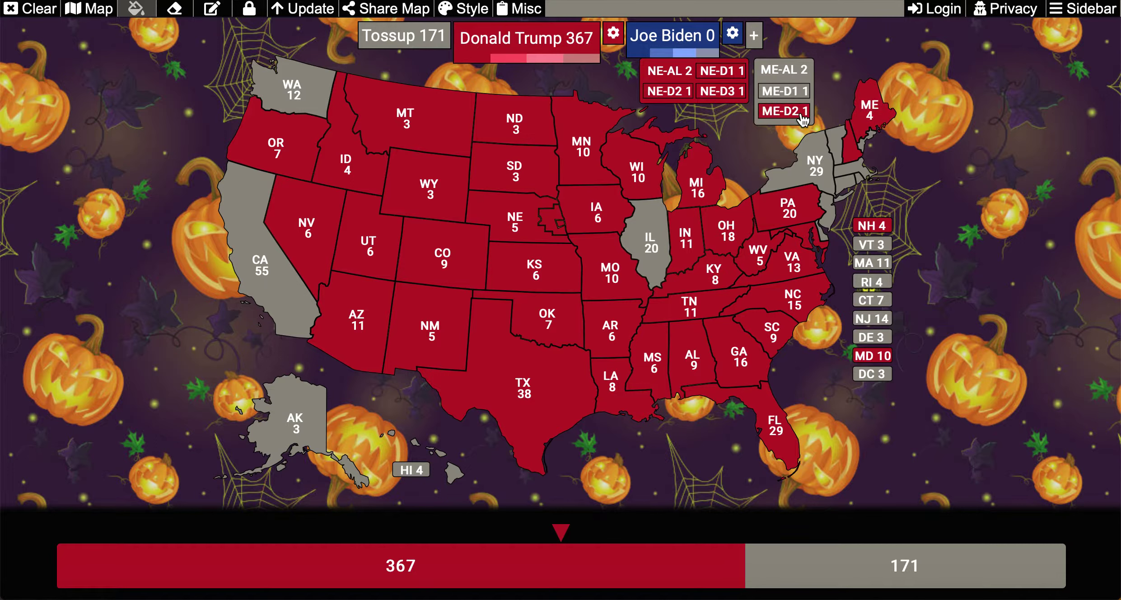
pyautogui.click(797, 77)
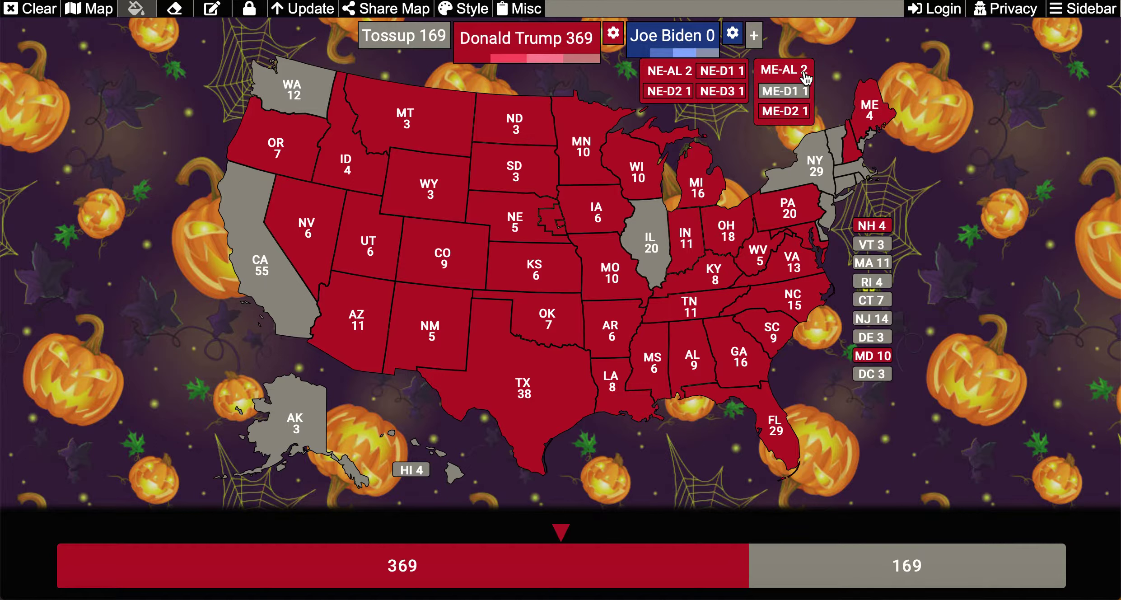
pyautogui.click(860, 178)
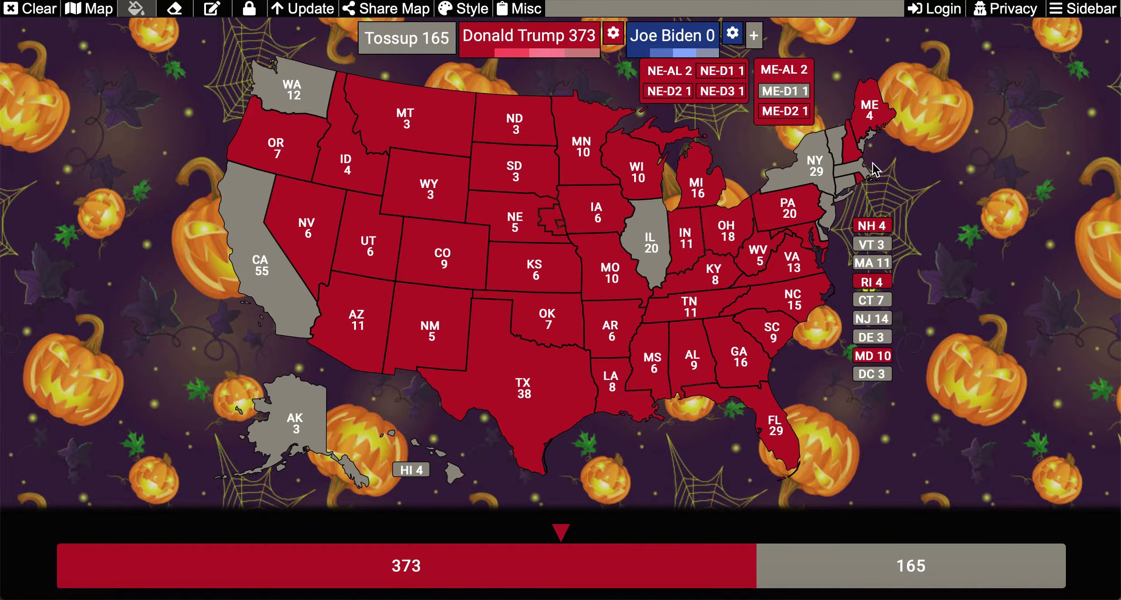
pyautogui.click(859, 176)
# Step: Assign Illinois, Washington, California and Hawaii to Joe Biden, and Alaska to Donald Trump
pyautogui.click(659, 44)
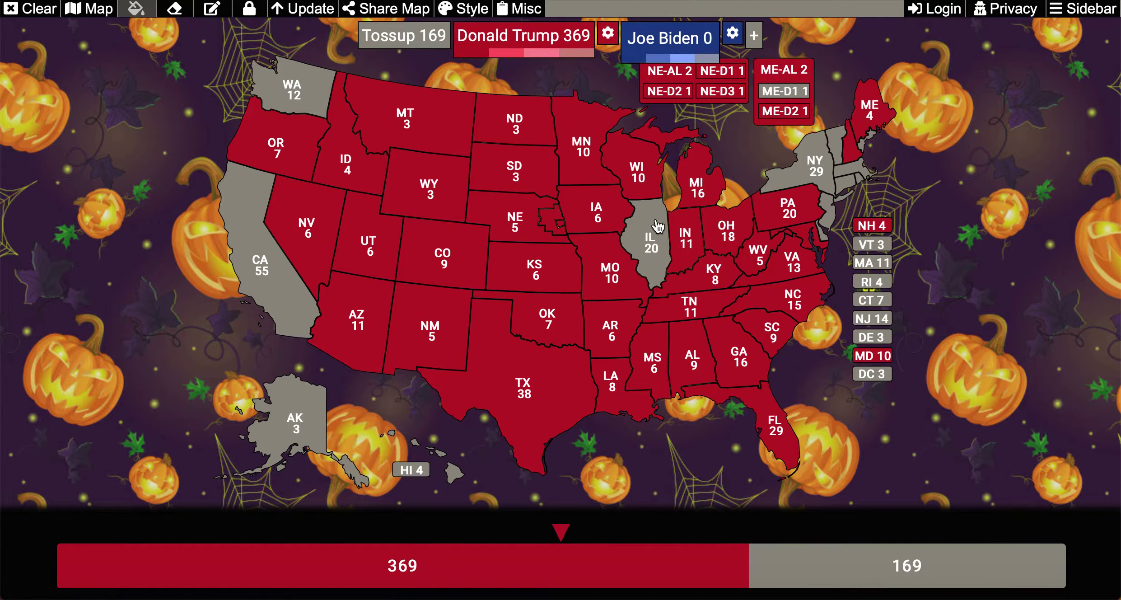
pyautogui.click(655, 228)
pyautogui.click(318, 83)
pyautogui.click(287, 261)
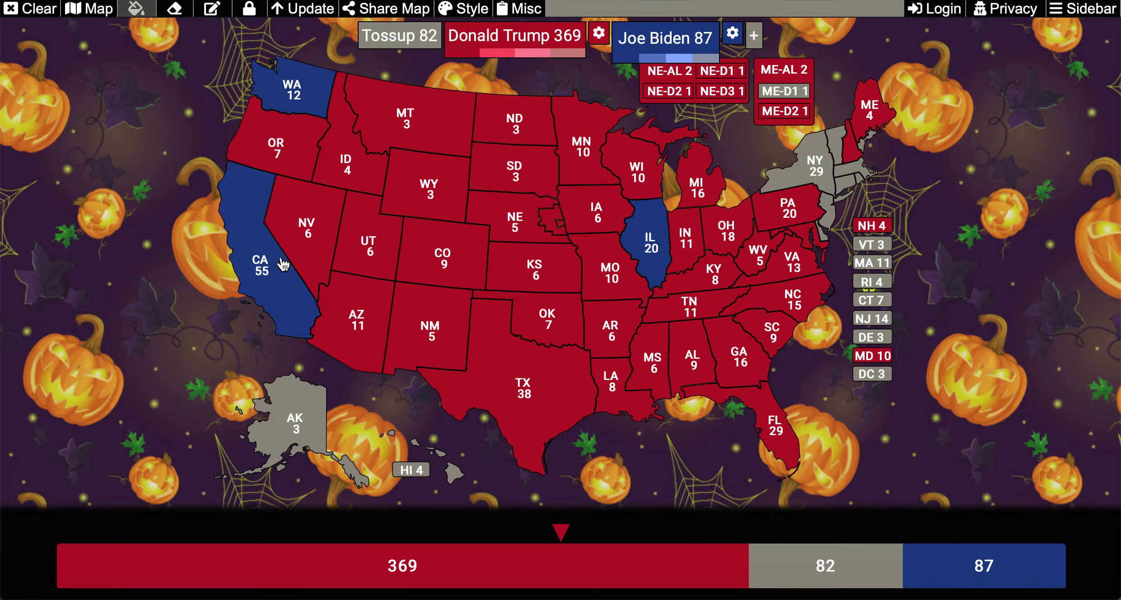
pyautogui.click(451, 471)
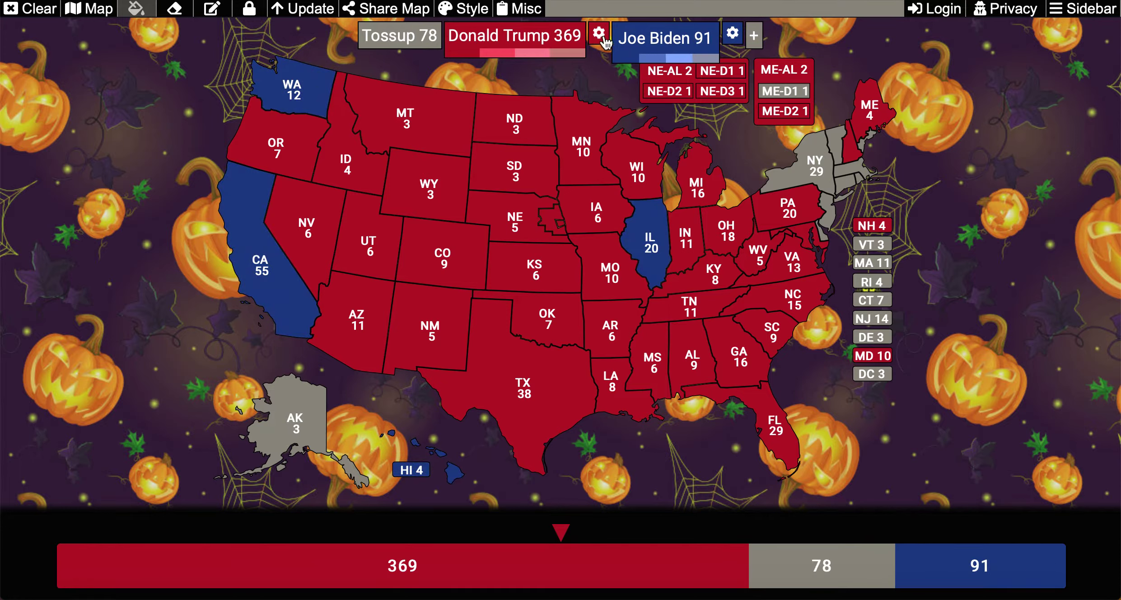
pyautogui.click(526, 36)
pyautogui.click(292, 420)
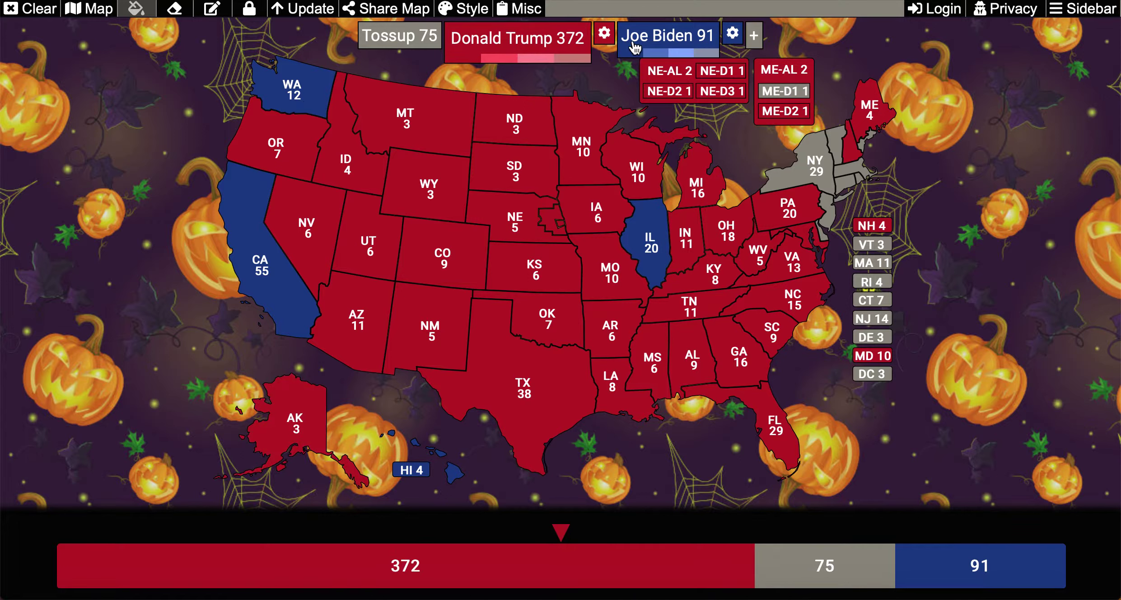
# Step: Assign New York, New Jersey, Delaware, Connecticut and Massachusetts to Joe Biden
pyautogui.click(695, 40)
pyautogui.click(815, 166)
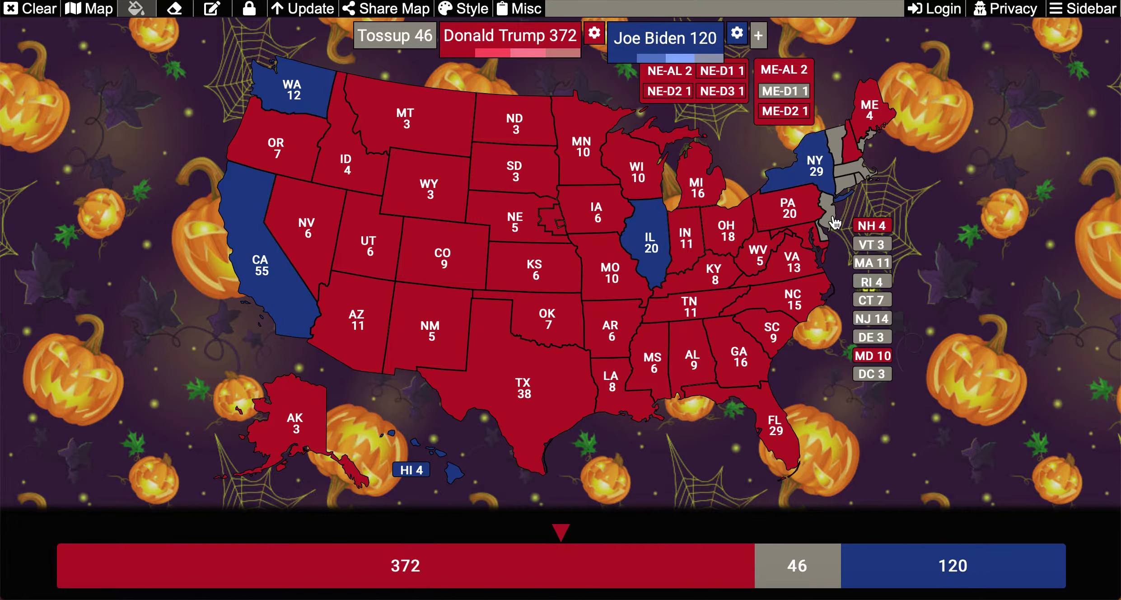
pyautogui.click(830, 221)
pyautogui.click(823, 238)
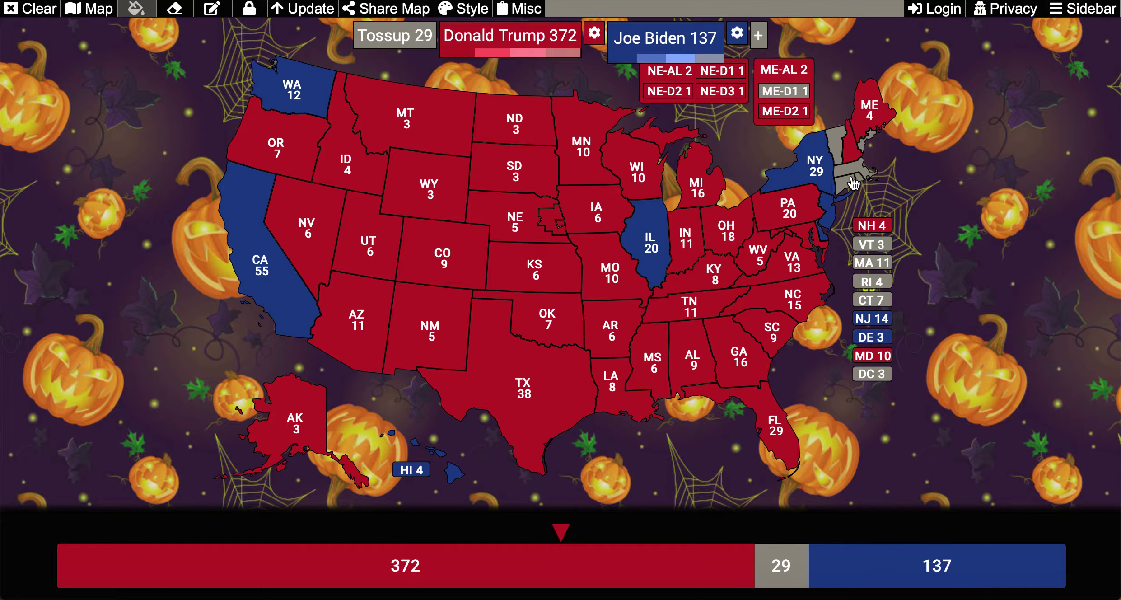
pyautogui.click(849, 185)
pyautogui.click(858, 175)
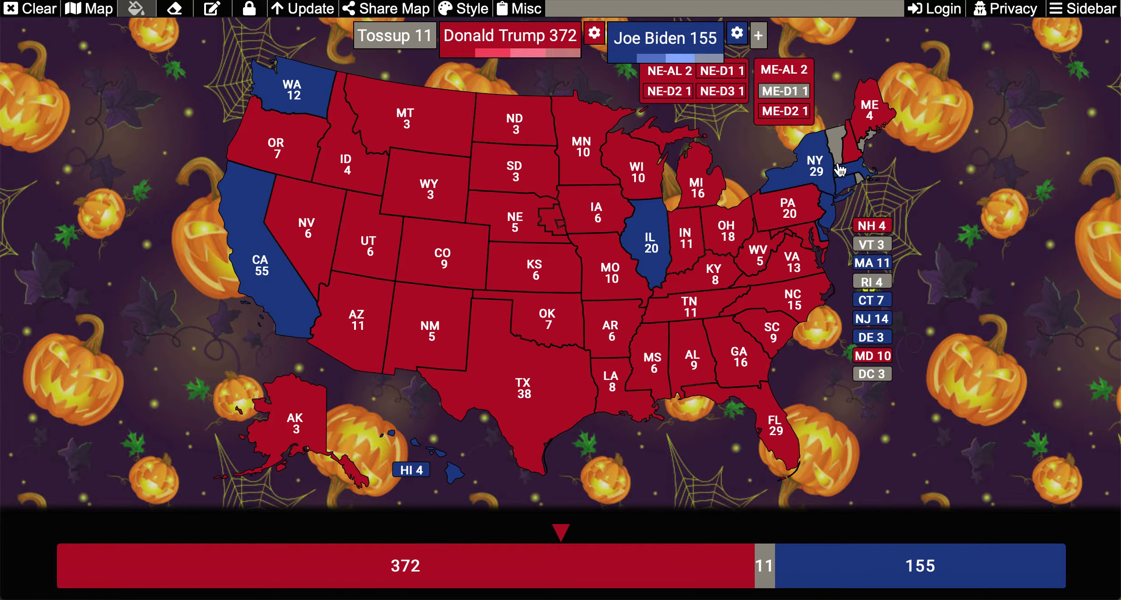
# Step: Assign Vermont, Rhode Island, DC and Maine's first district to Joe Biden, keeping New York in the darkest blue shade
pyautogui.click(824, 155)
pyautogui.click(834, 146)
pyautogui.click(856, 178)
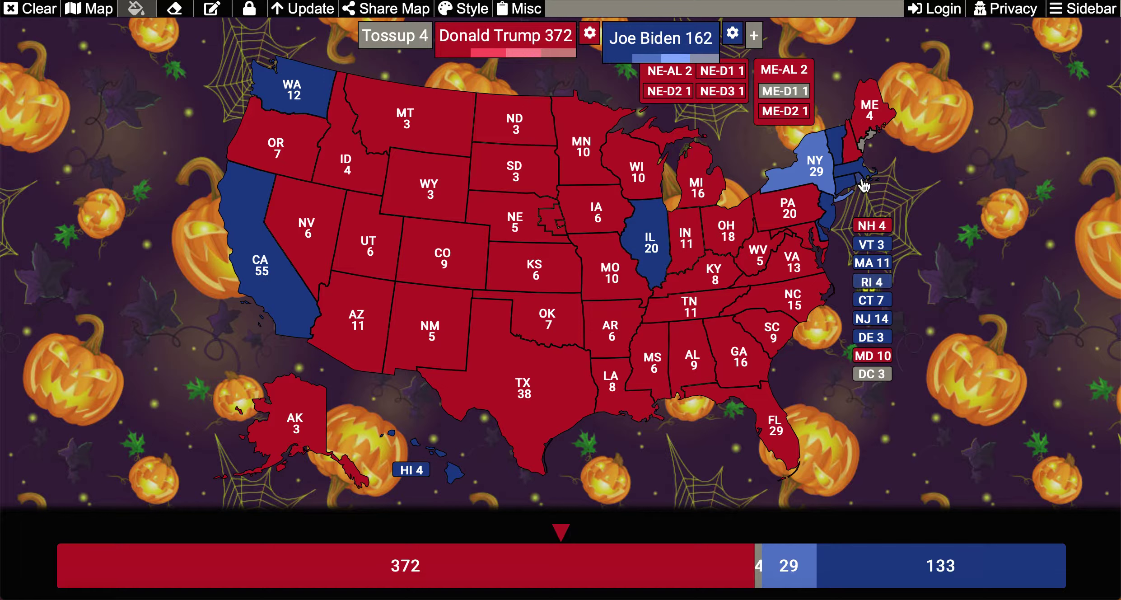
pyautogui.click(809, 182)
pyautogui.click(809, 182)
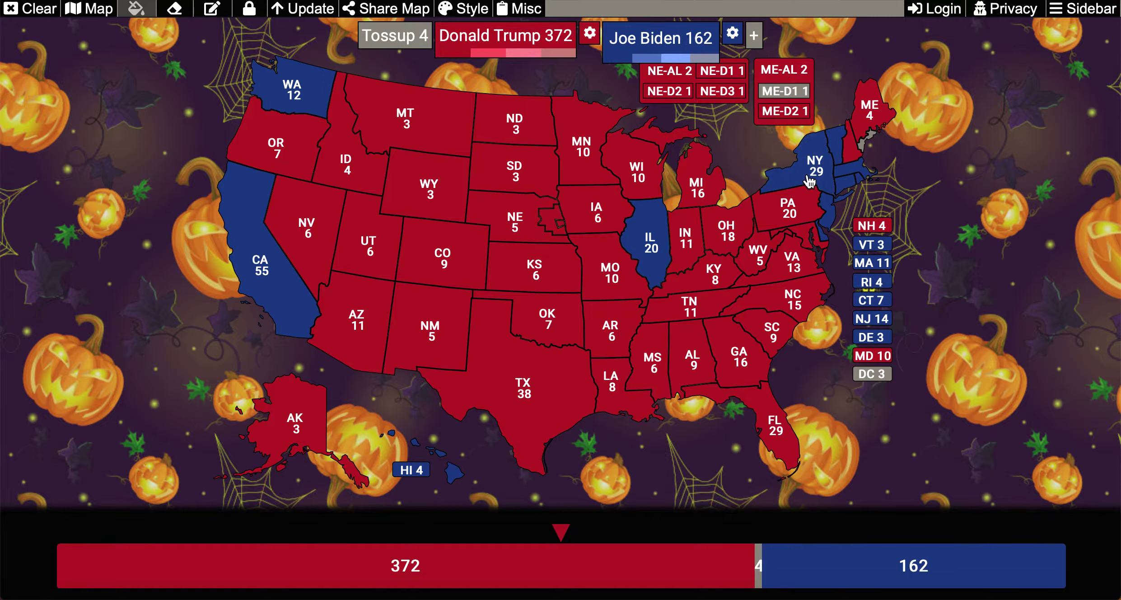
pyautogui.click(874, 378)
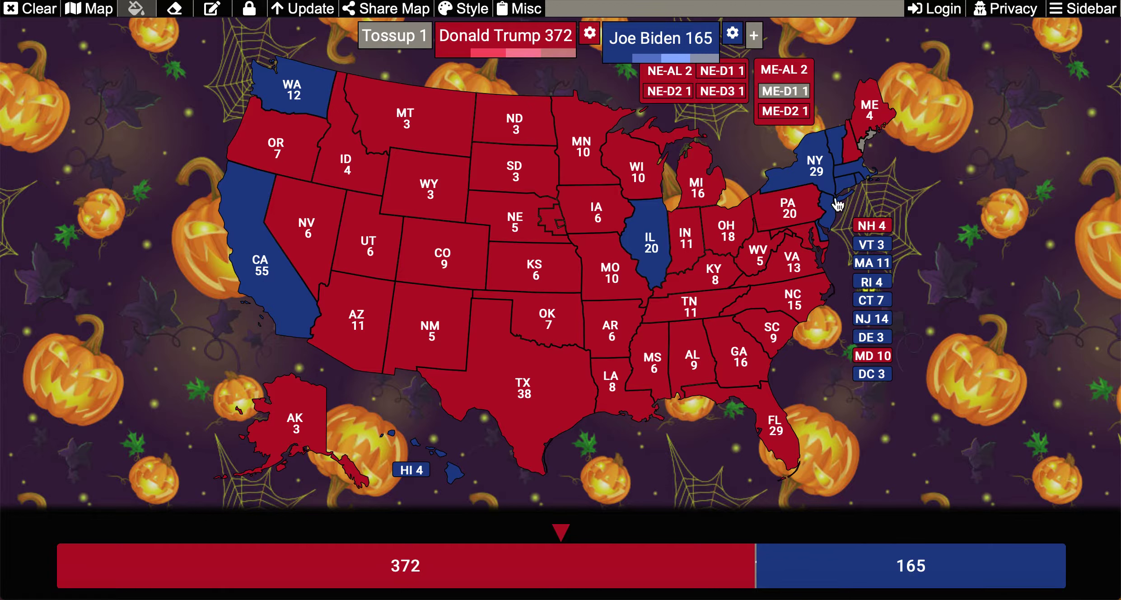
pyautogui.click(781, 96)
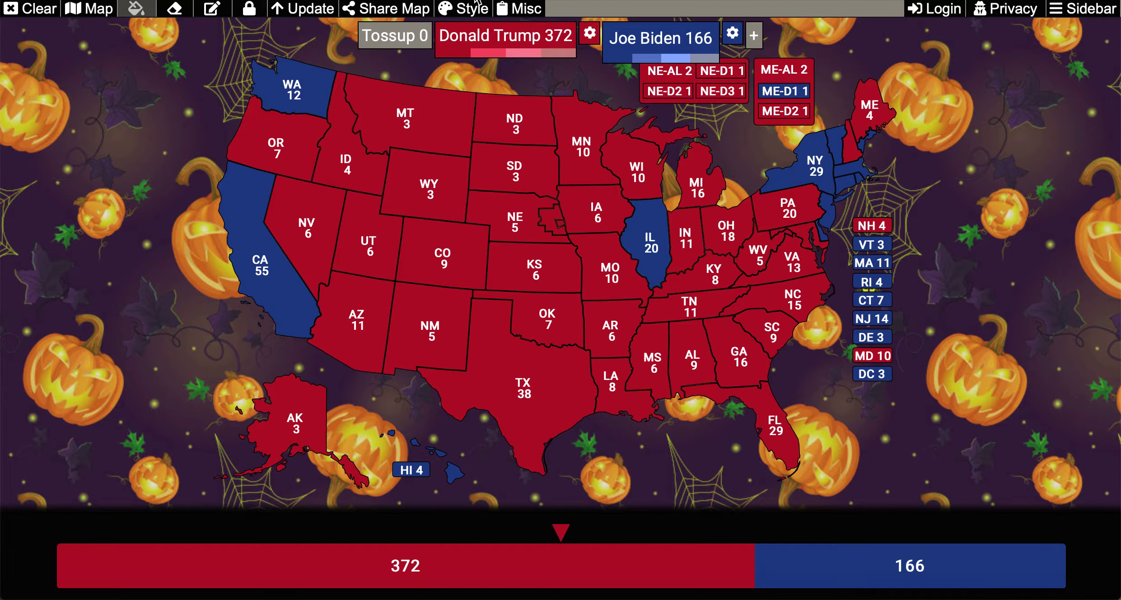
# Step: Reassign Washington, California and Hawaii to Donald Trump
pyautogui.click(486, 36)
pyautogui.click(291, 91)
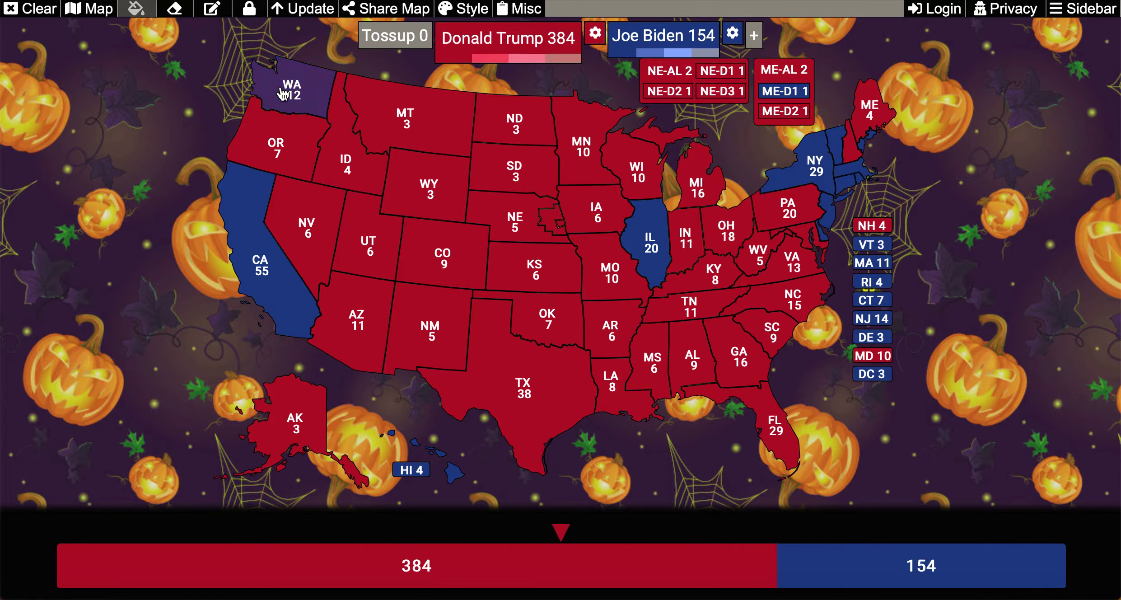
pyautogui.click(264, 251)
pyautogui.click(454, 478)
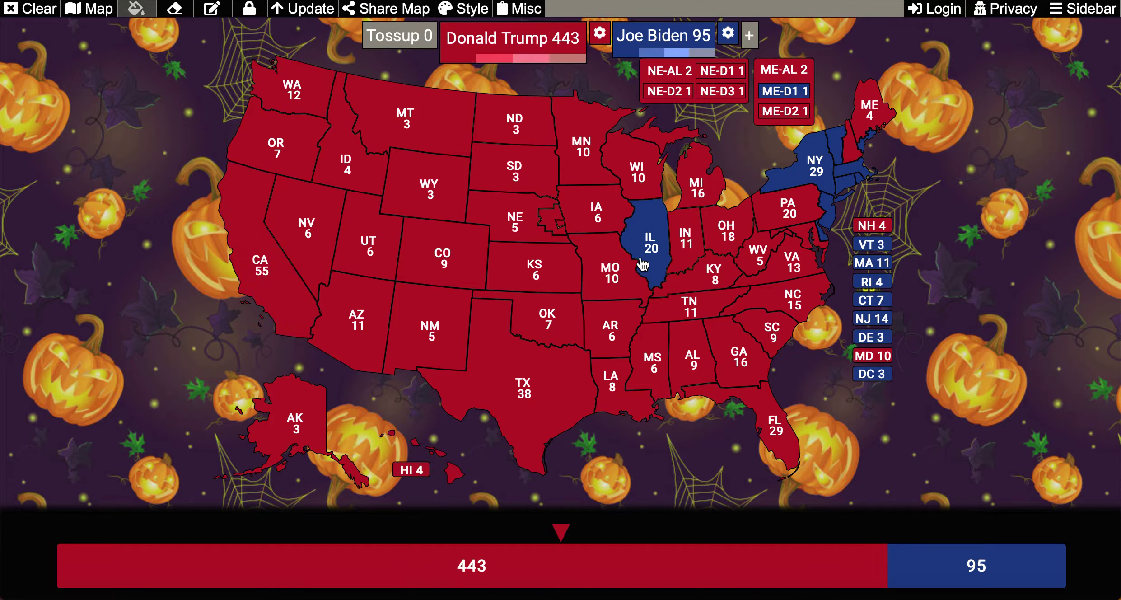
# Step: Reassign Illinois, New York, New Jersey and Delaware from Joe Biden to Donald Trump
pyautogui.click(644, 263)
pyautogui.click(797, 175)
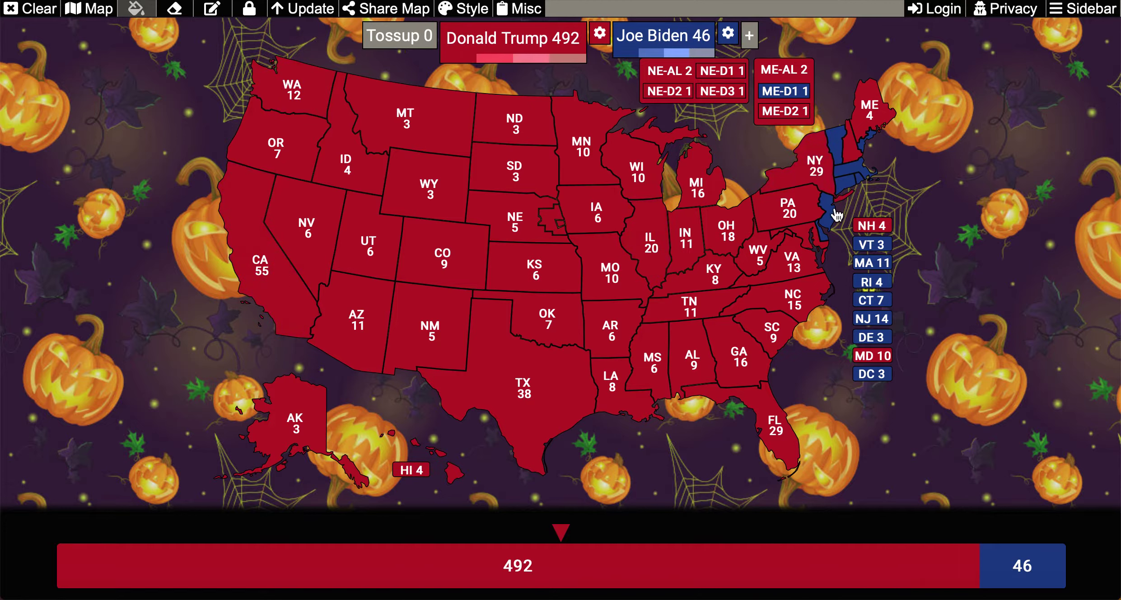
pyautogui.click(833, 212)
pyautogui.click(818, 240)
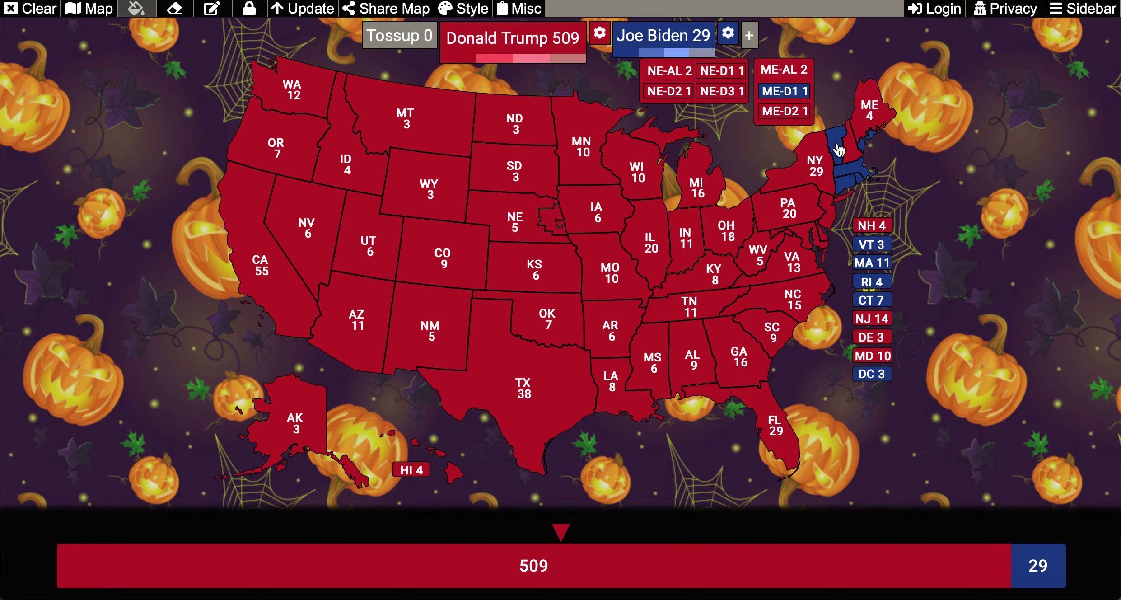
# Step: Reassign Vermont, Massachusetts, Connecticut and Rhode Island to Donald Trump in the darkest red shade
pyautogui.click(837, 151)
pyautogui.click(845, 174)
pyautogui.click(851, 185)
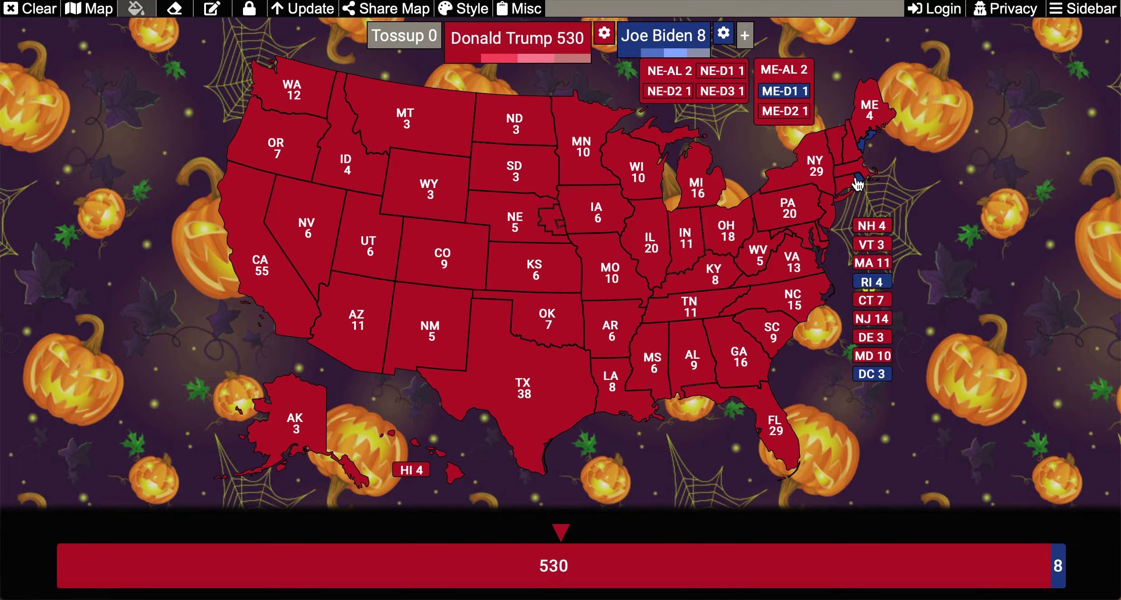
pyautogui.click(850, 186)
pyautogui.click(857, 179)
pyautogui.click(854, 185)
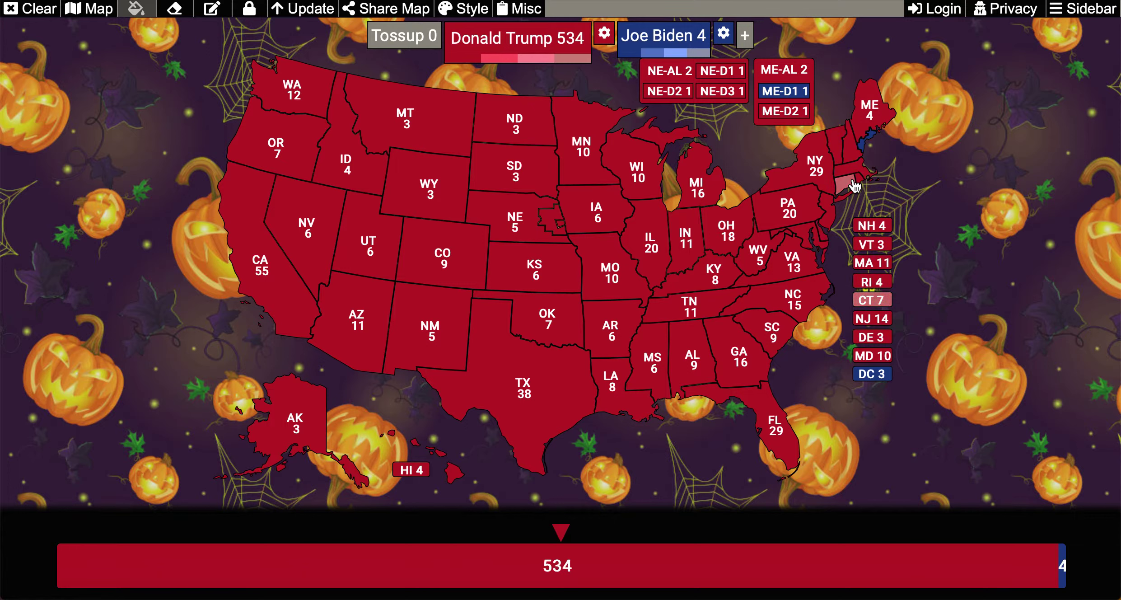
# Step: Reassign DC and Maine's first district to Donald Trump, keeping all of Maine in the darkest red shade
pyautogui.click(868, 110)
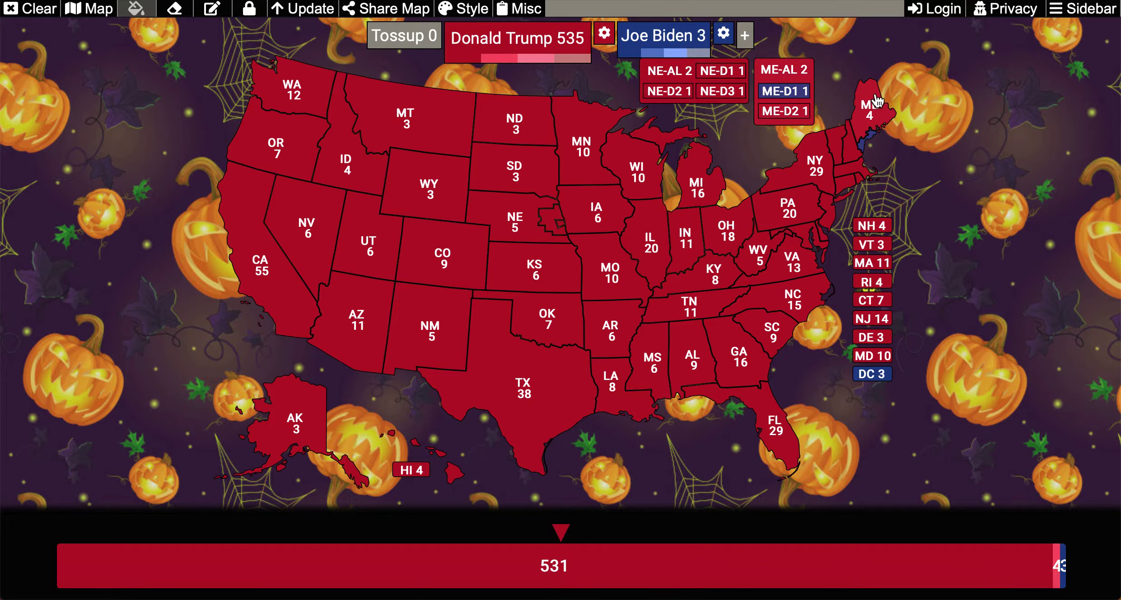
pyautogui.click(875, 373)
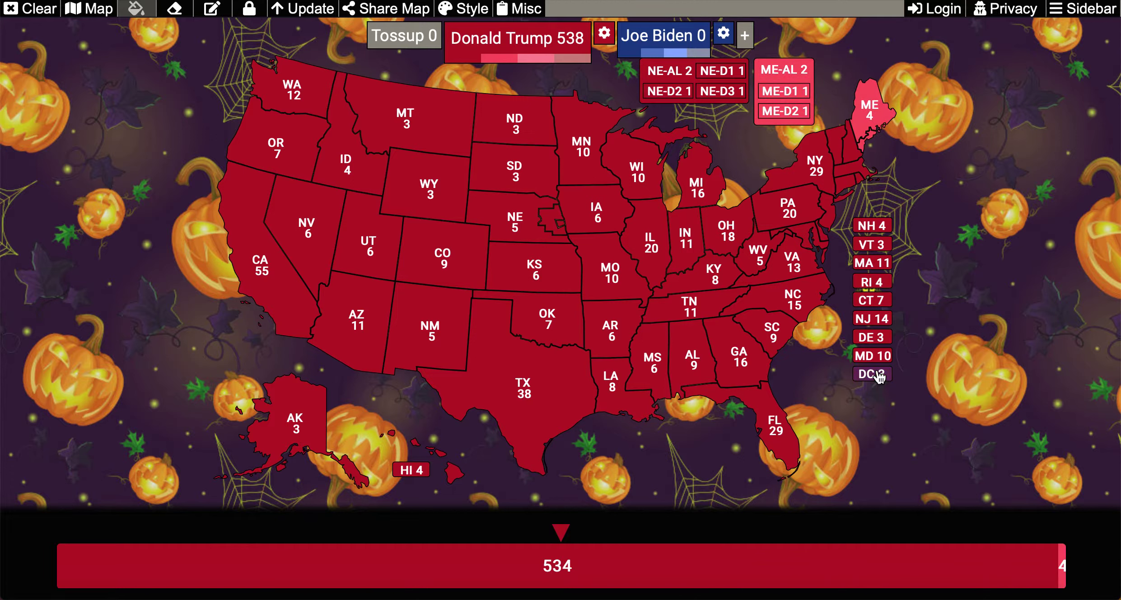
pyautogui.click(880, 105)
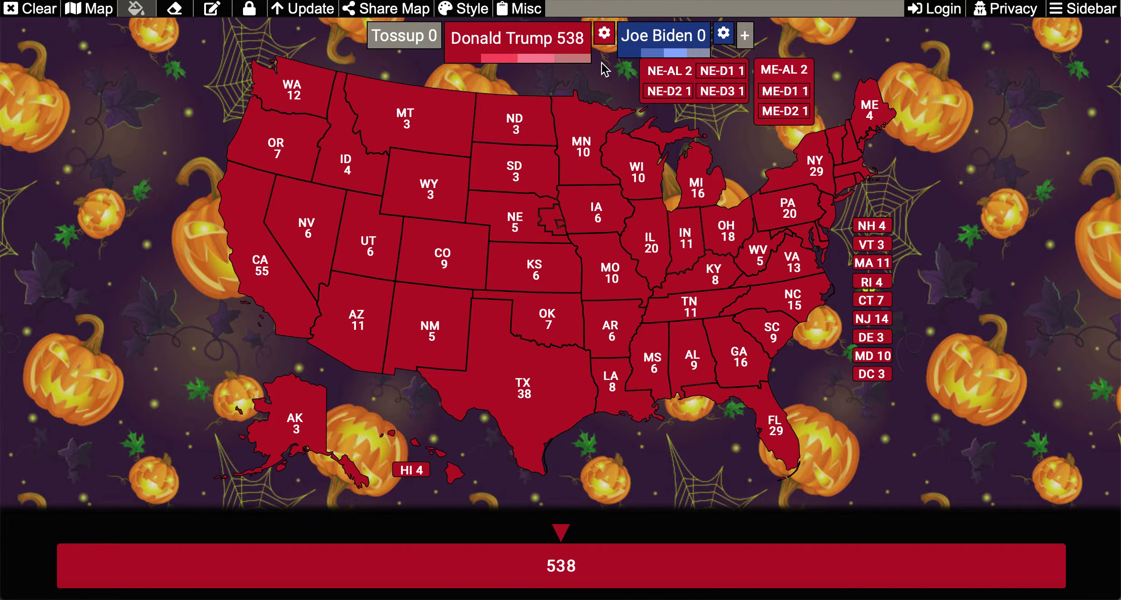
# Step: Try giving DC and Minnesota to Joe Biden, and return both to Donald Trump
pyautogui.click(885, 377)
pyautogui.click(589, 136)
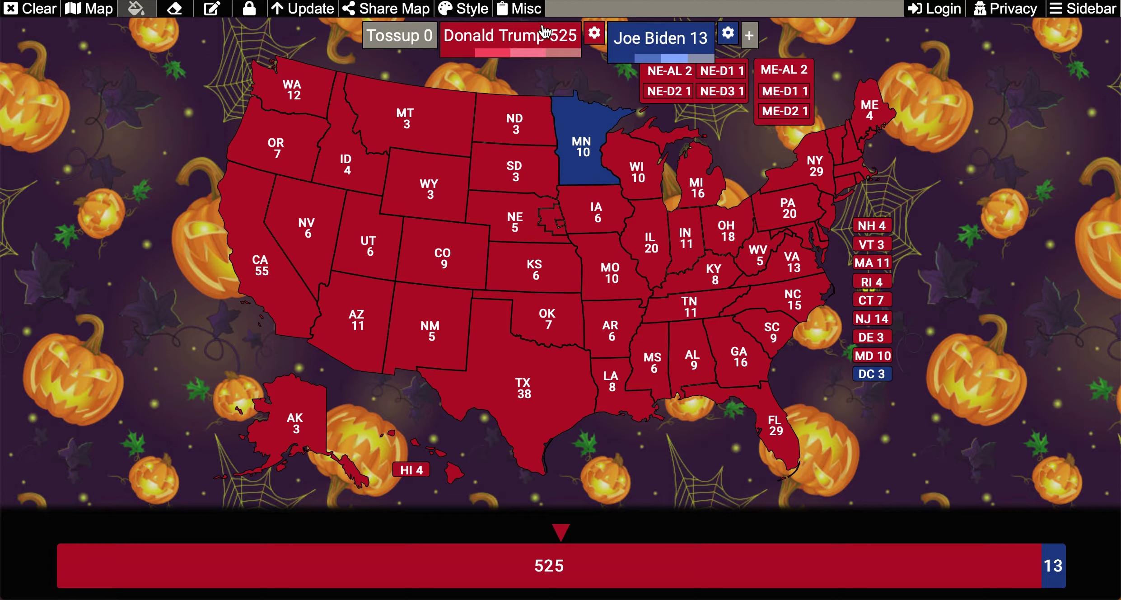
pyautogui.click(568, 110)
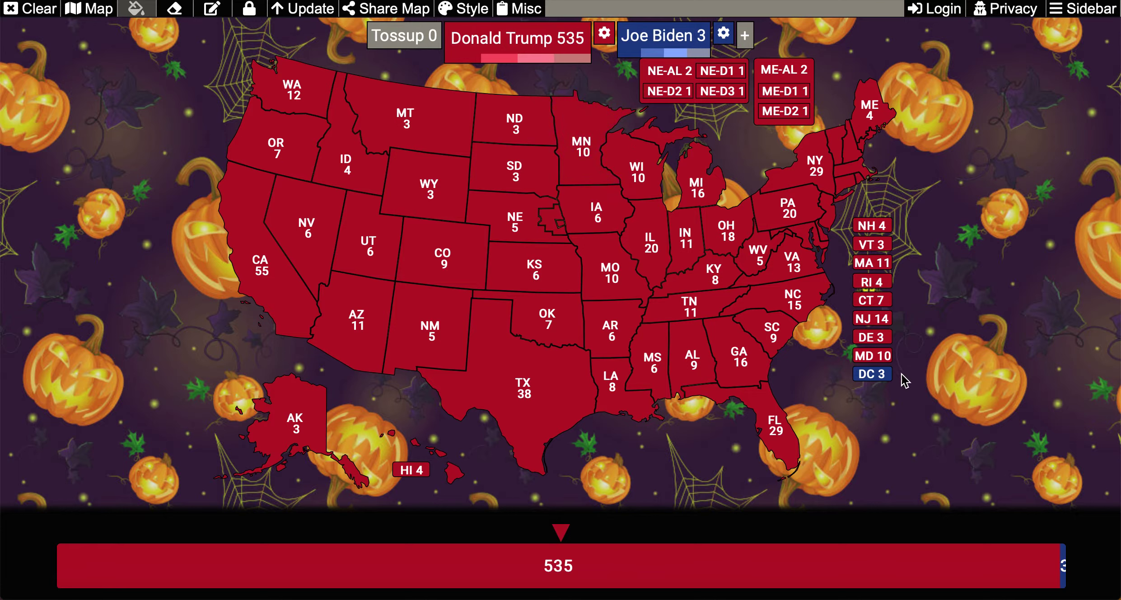
pyautogui.click(877, 372)
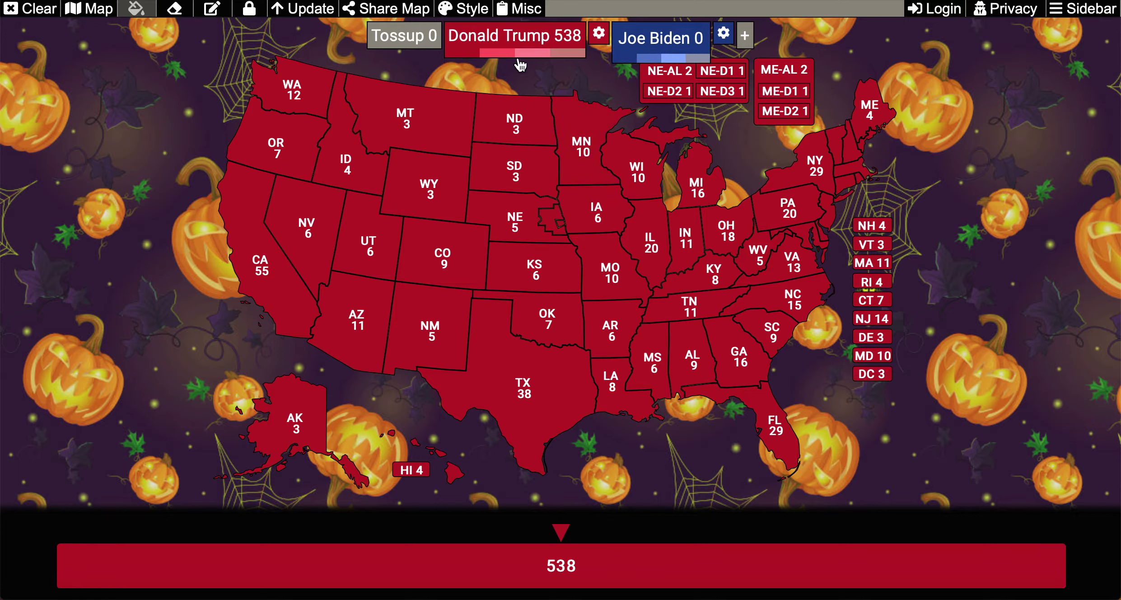
# Step: Assign California, Washington and Hawaii to Joe Biden
pyautogui.click(257, 282)
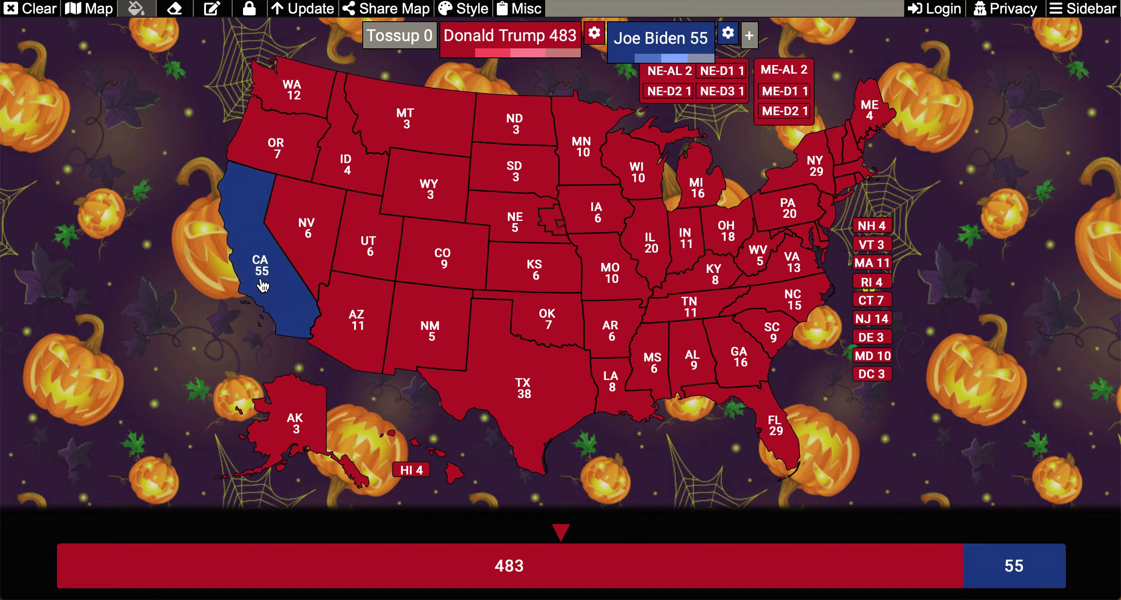
pyautogui.click(309, 89)
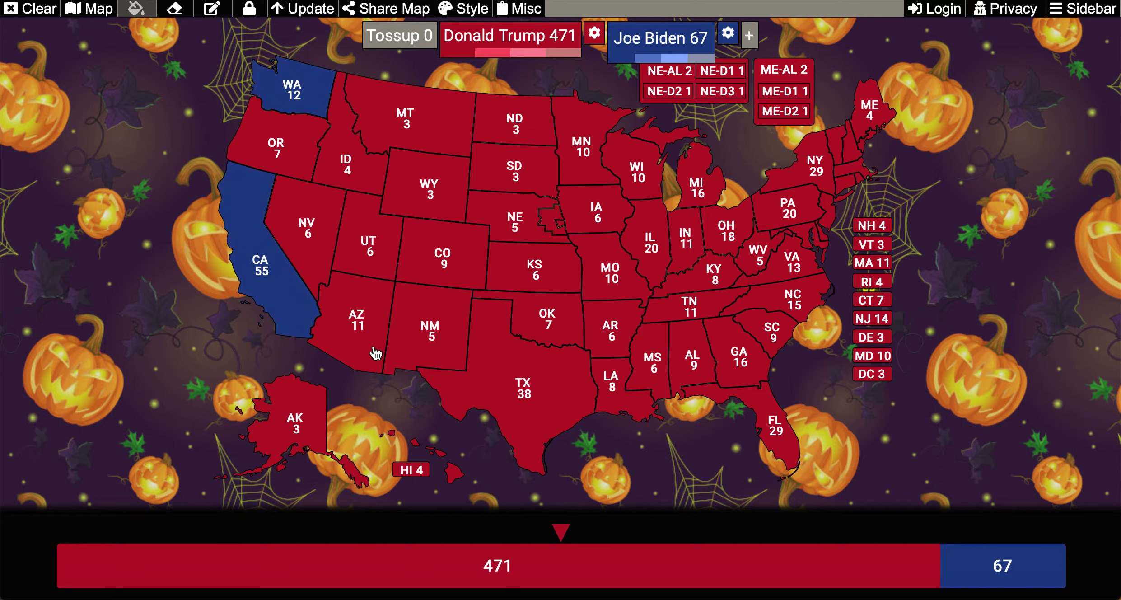
pyautogui.click(453, 474)
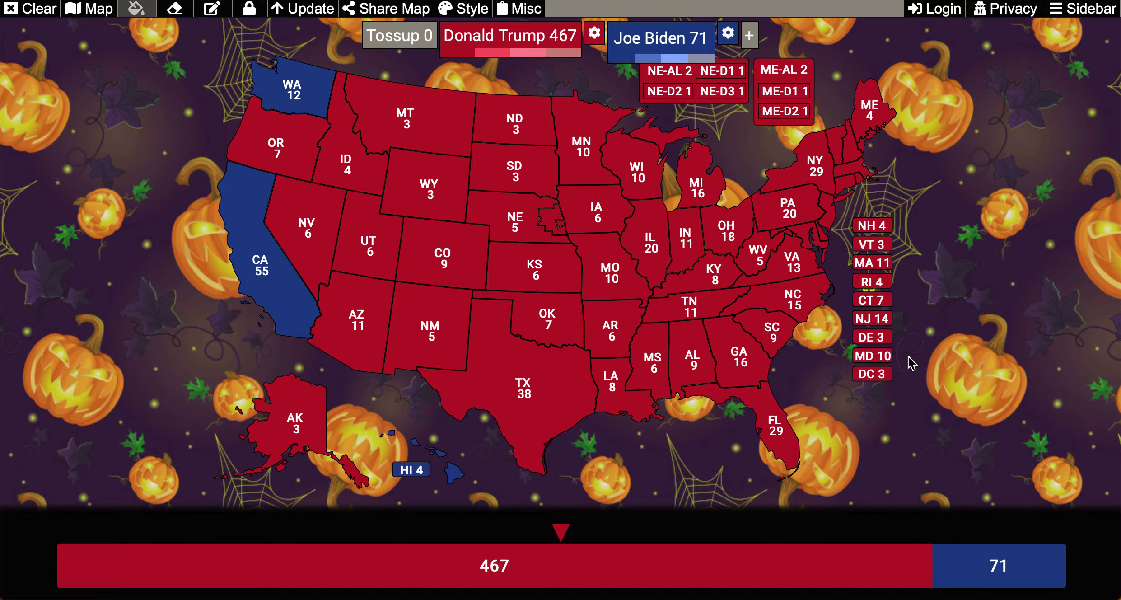
# Step: Assign DC, Delaware, New Jersey, Connecticut, Massachusetts and Vermont to Joe Biden
pyautogui.click(884, 375)
pyautogui.click(879, 338)
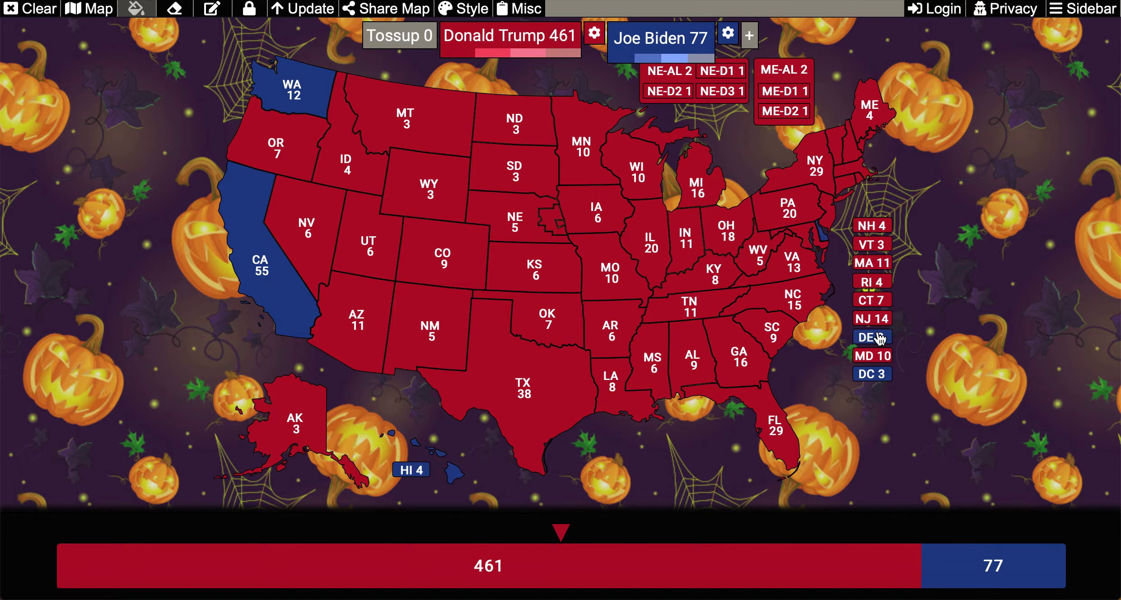
pyautogui.click(880, 321)
pyautogui.click(879, 301)
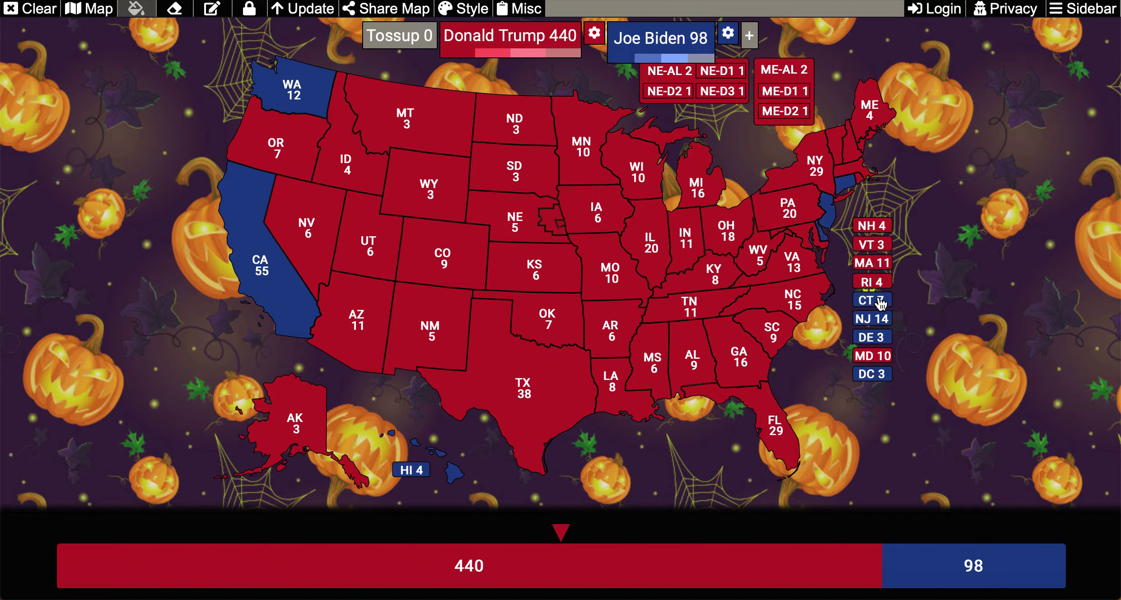
pyautogui.click(877, 261)
pyautogui.click(874, 246)
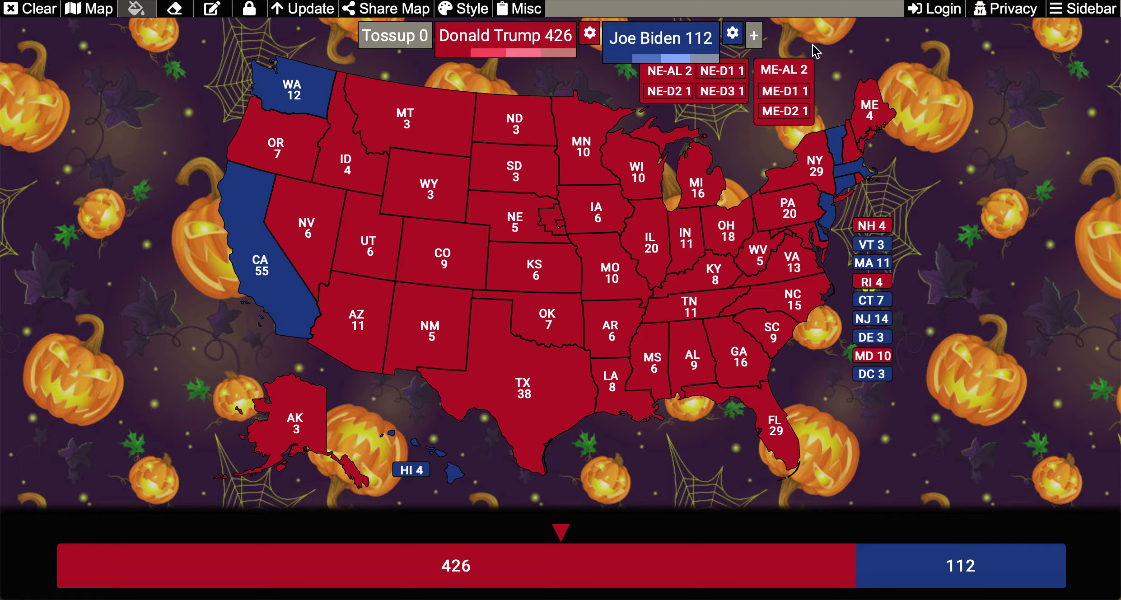
# Step: Assign Maine's first district, New York and Illinois to Joe Biden
pyautogui.click(803, 92)
pyautogui.click(814, 176)
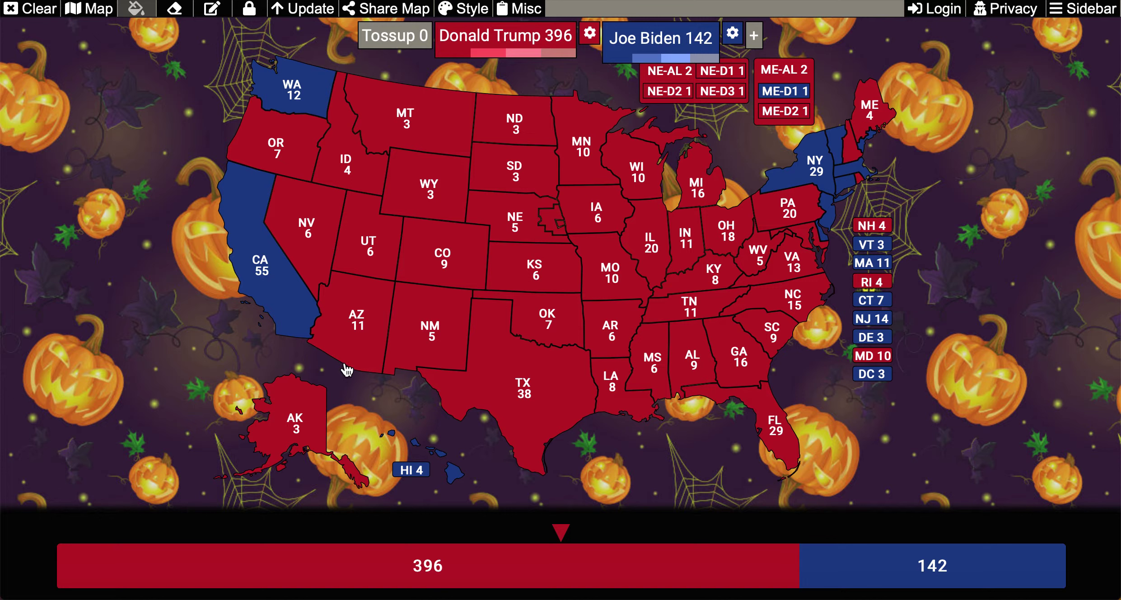
pyautogui.click(653, 230)
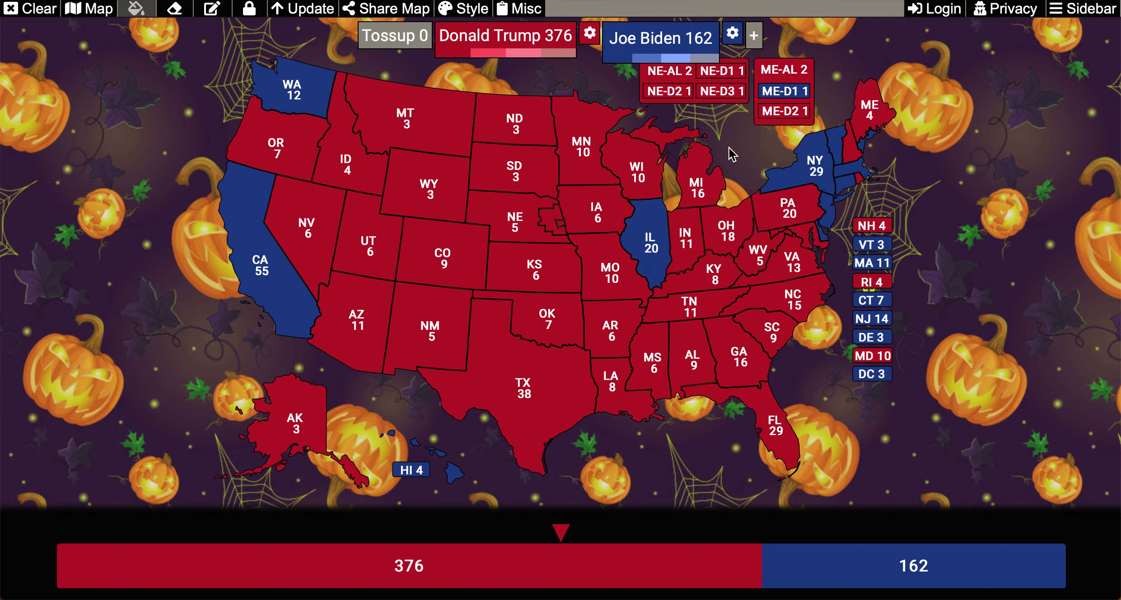